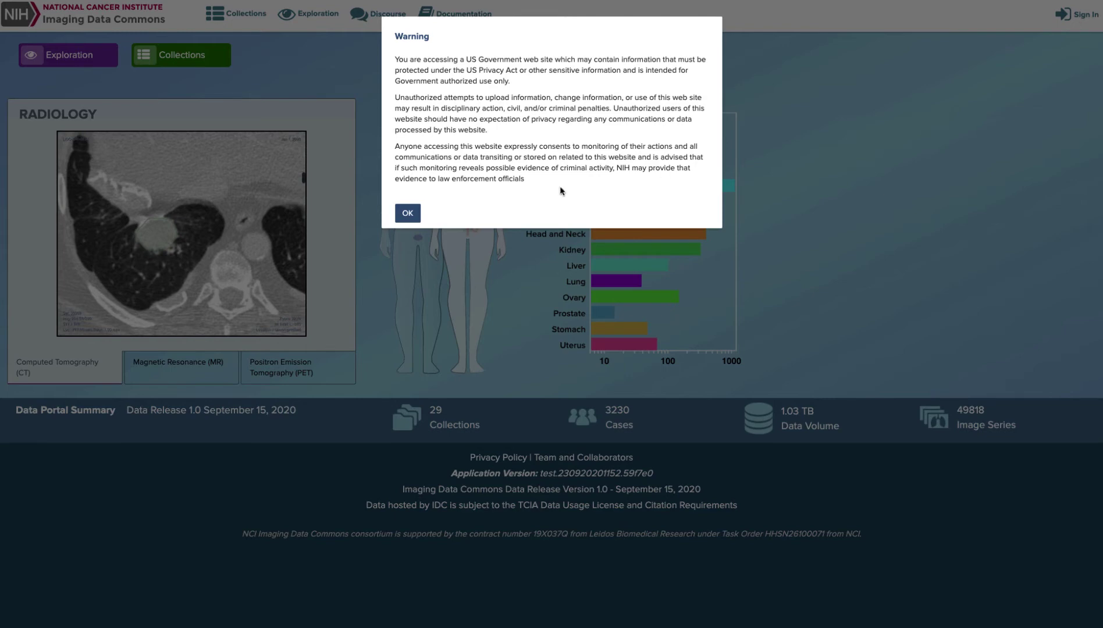
Accept the access warning and open the Collections list to compare the Original and Analysis collection types.
click(408, 215)
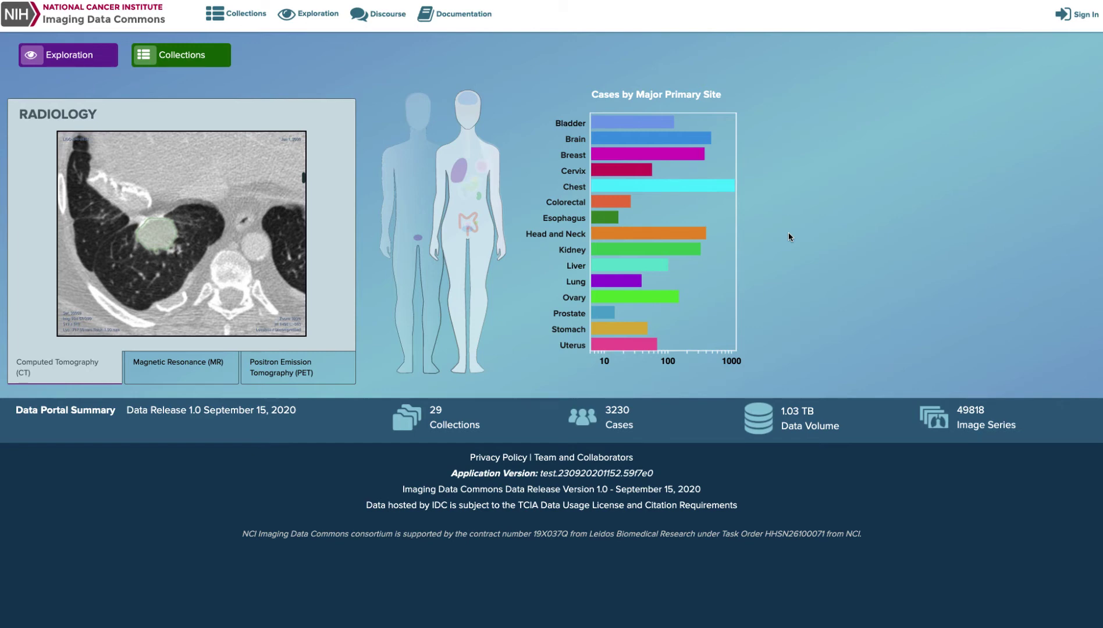
click(231, 19)
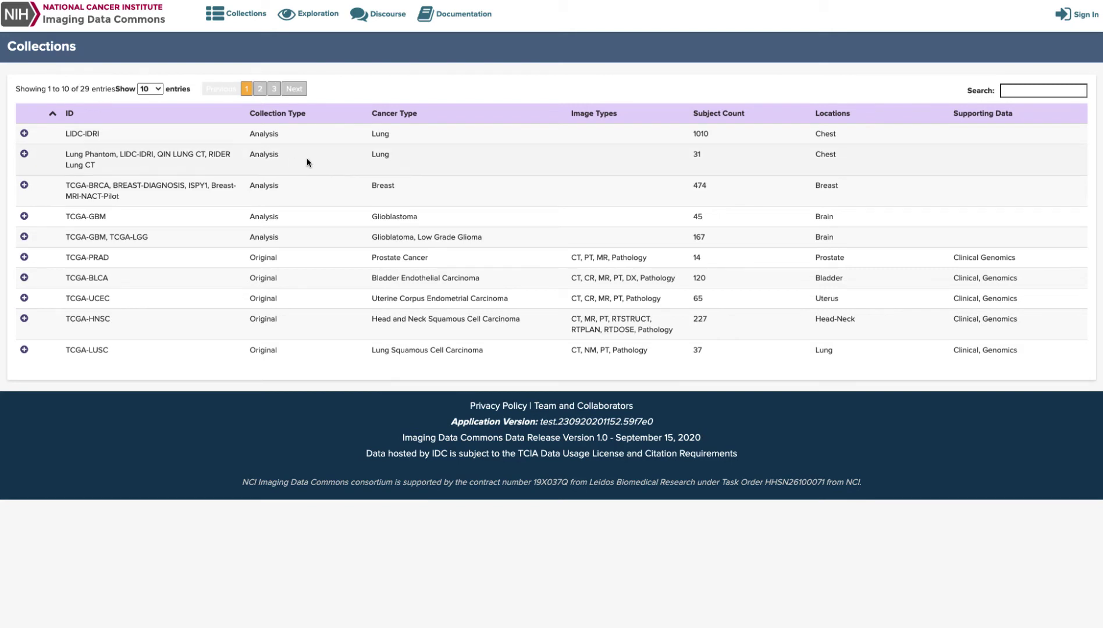
double_click(263, 257)
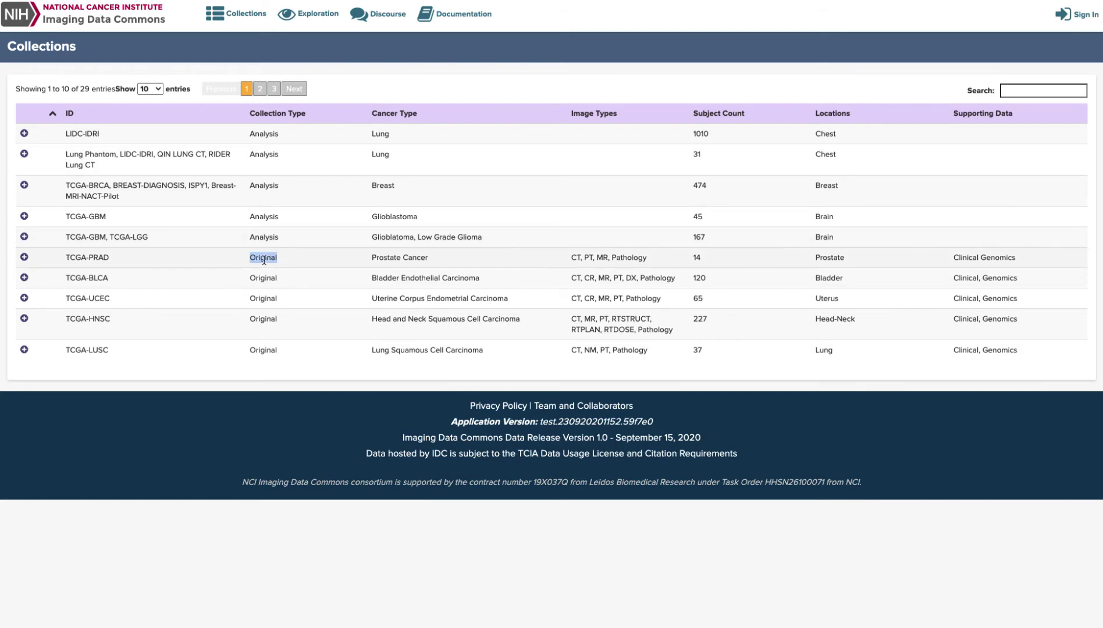
double_click(261, 236)
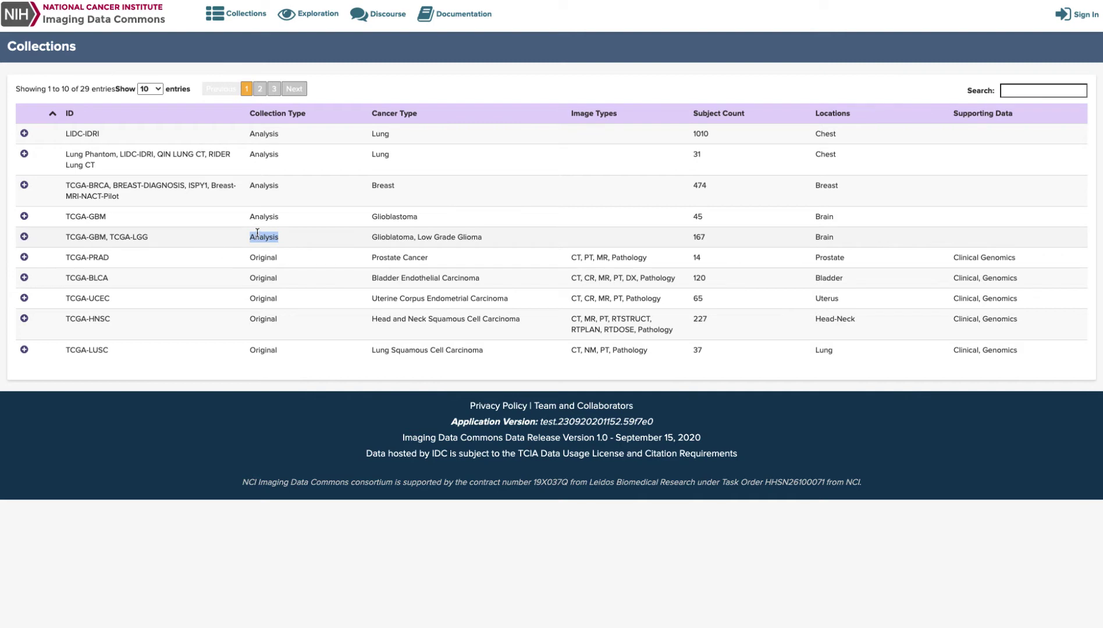
click(218, 269)
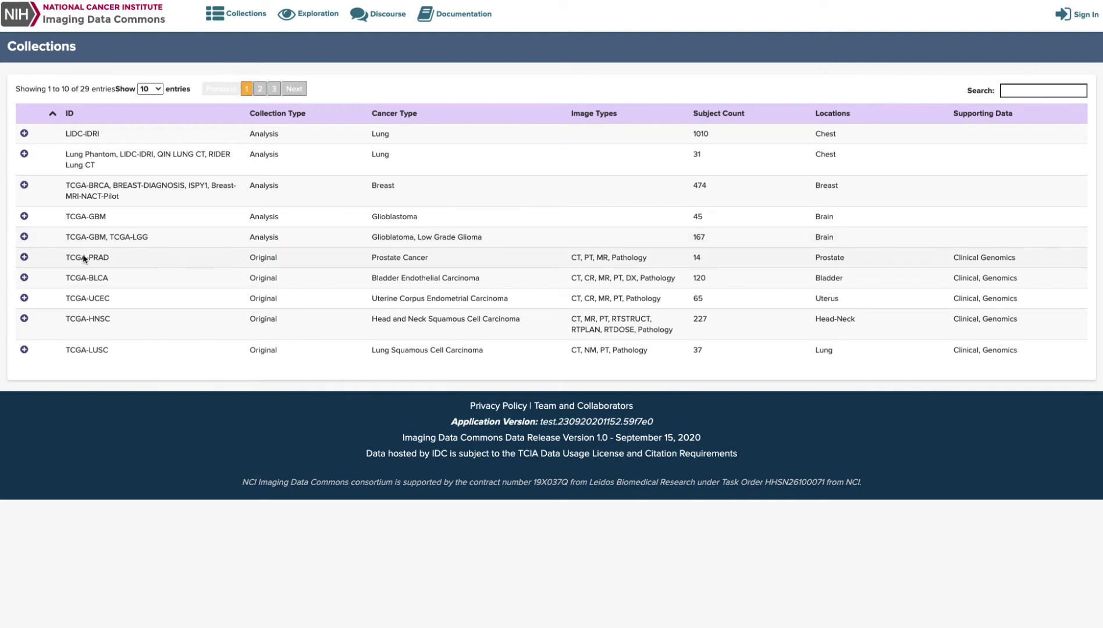
Expand the TCGA-PRAD collection's details, read its DOI-linked page down to the data access table, and return to the list.
click(24, 258)
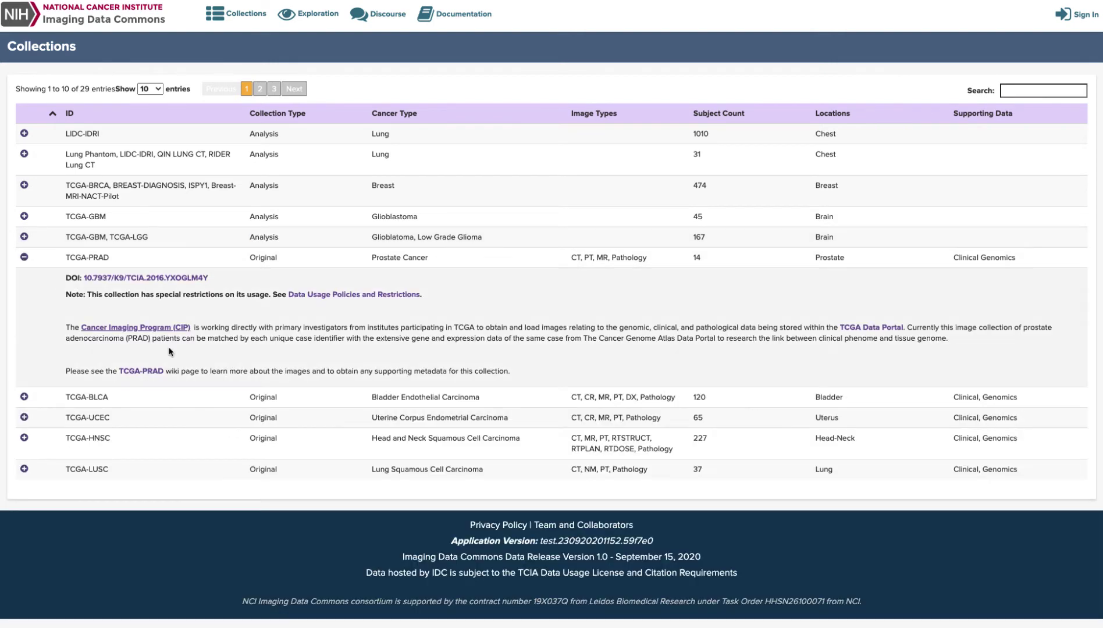
click(156, 280)
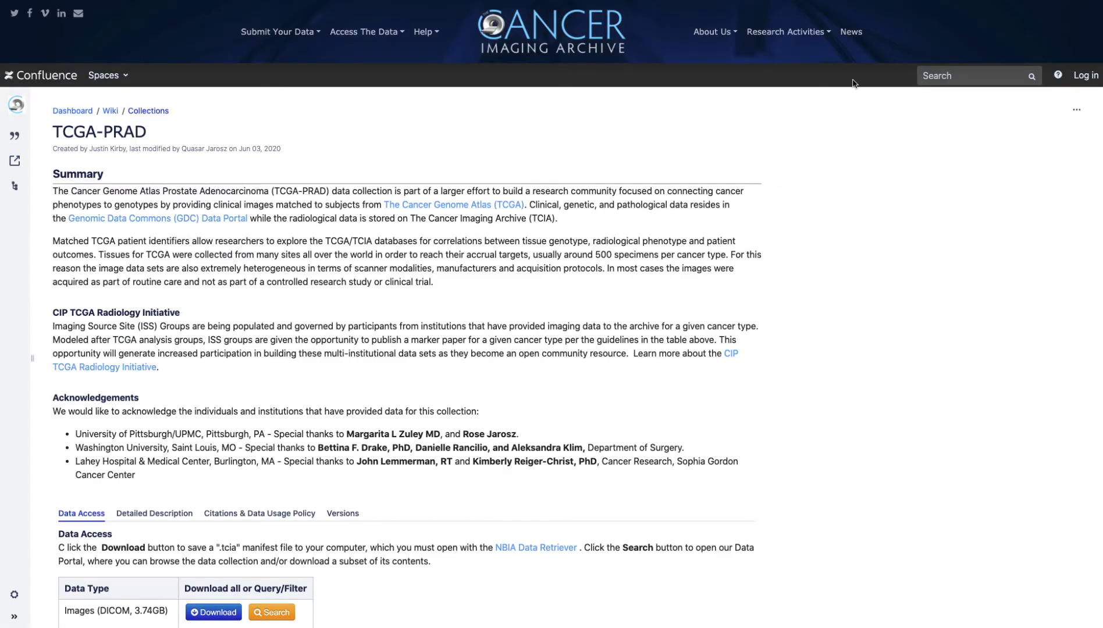
scroll(760, 206, down, 3)
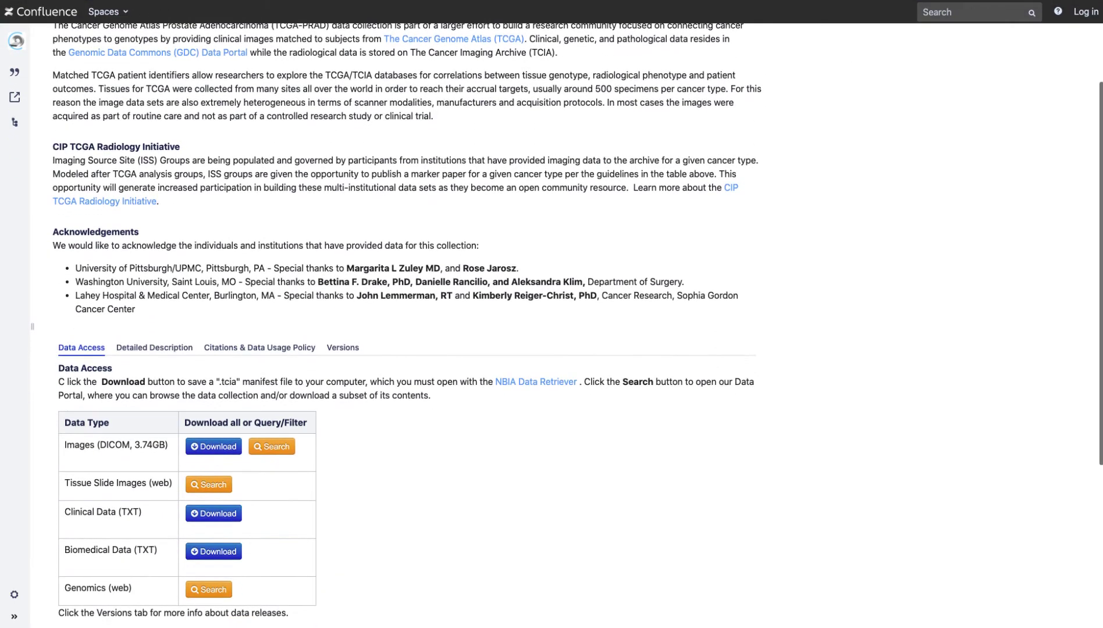
key(alt+Left)
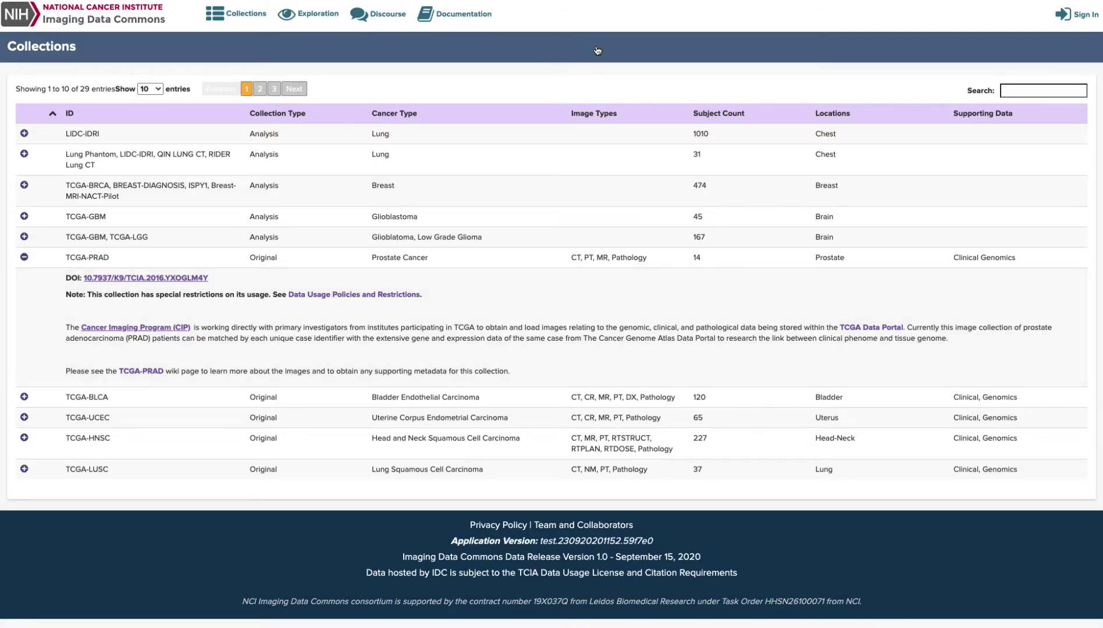
Return to the portal home page and view the MR, PET and CT radiology examples.
click(127, 24)
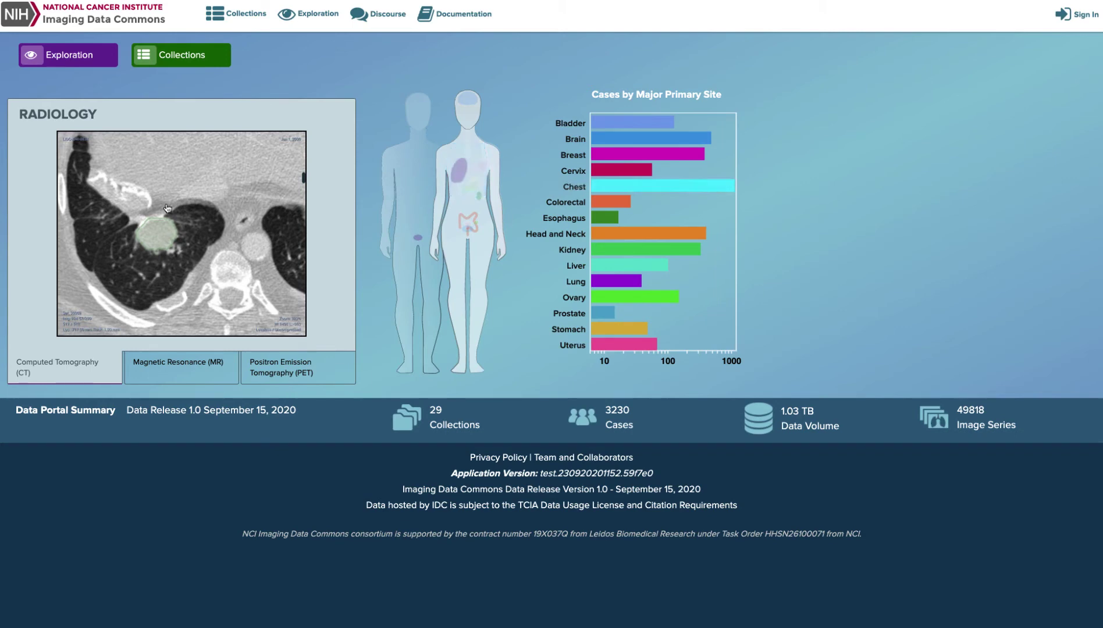
click(186, 369)
click(299, 372)
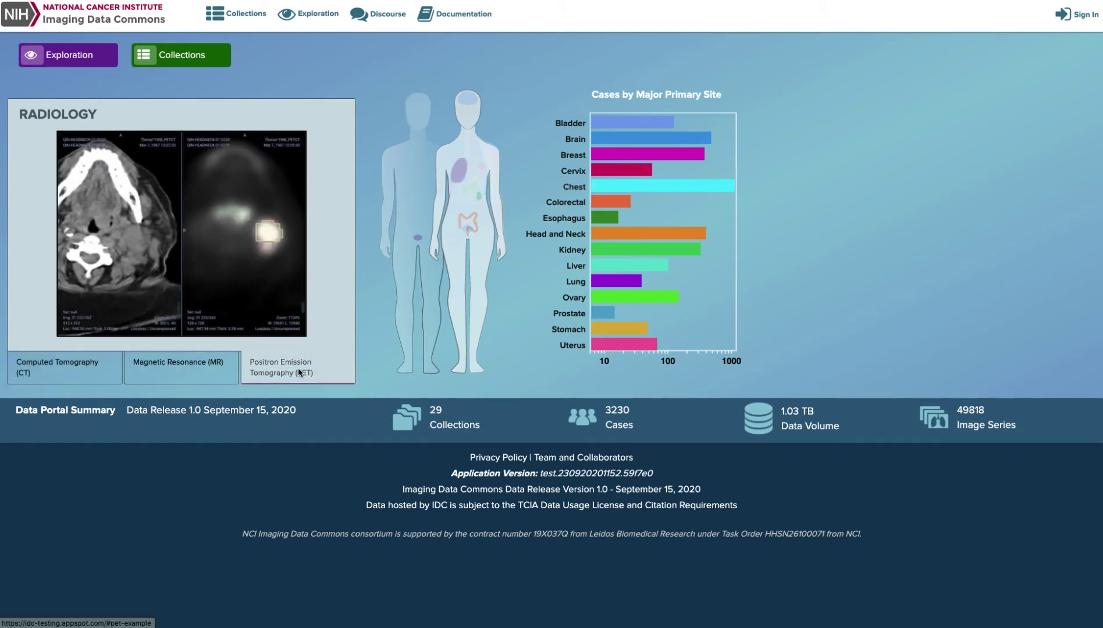
click(76, 377)
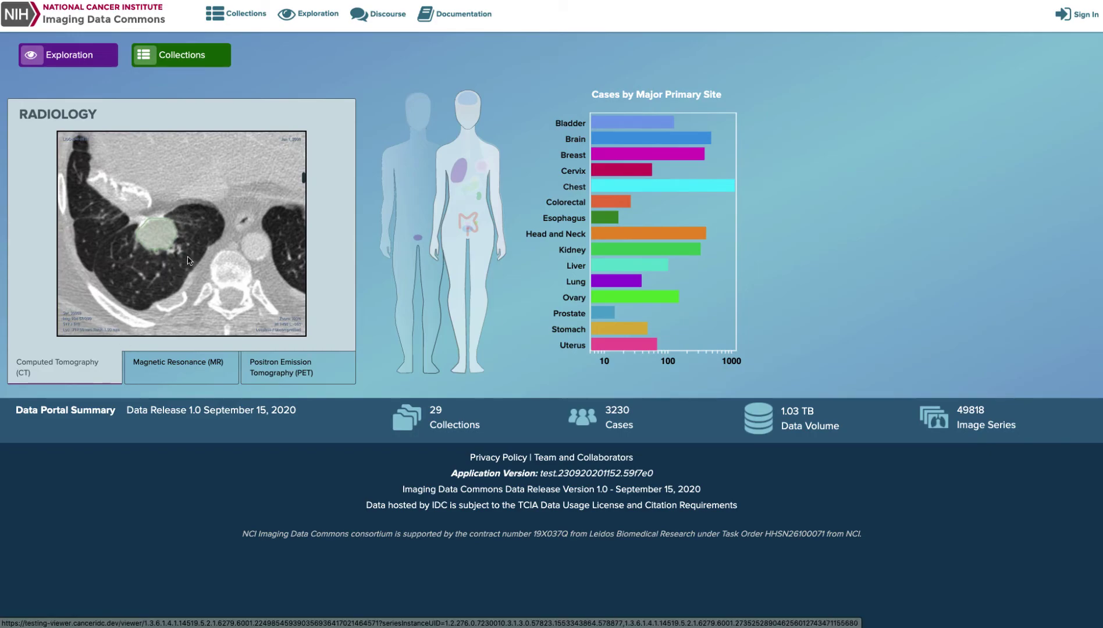
Open the CT example in the image viewer and show its Nodule 1 segmentation at the annotated segment.
click(187, 260)
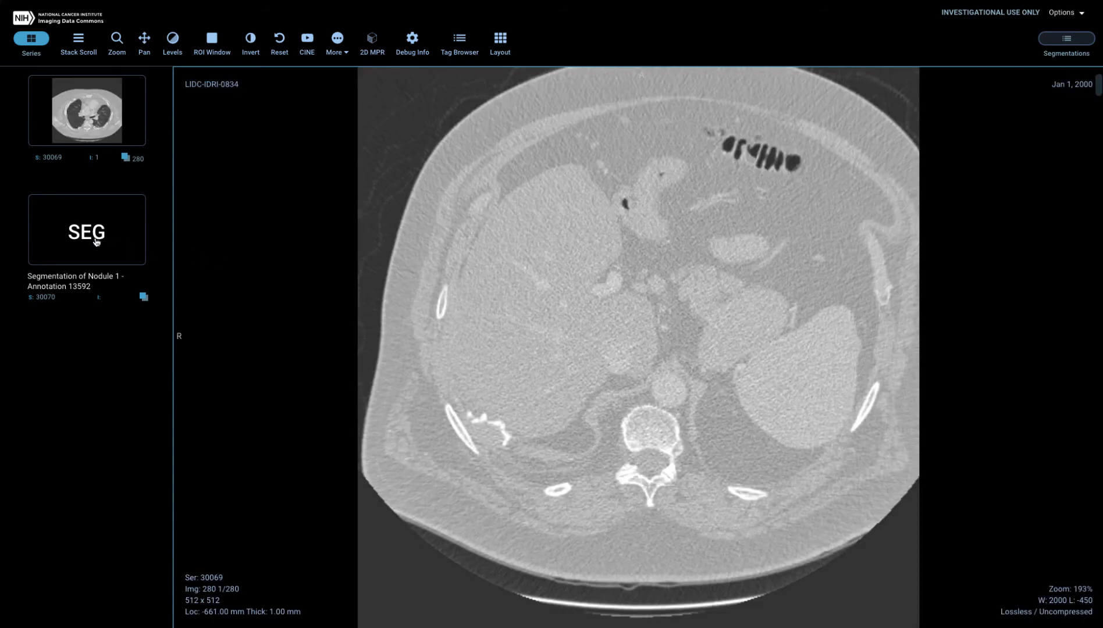
drag(97, 241, 347, 249)
click(1066, 39)
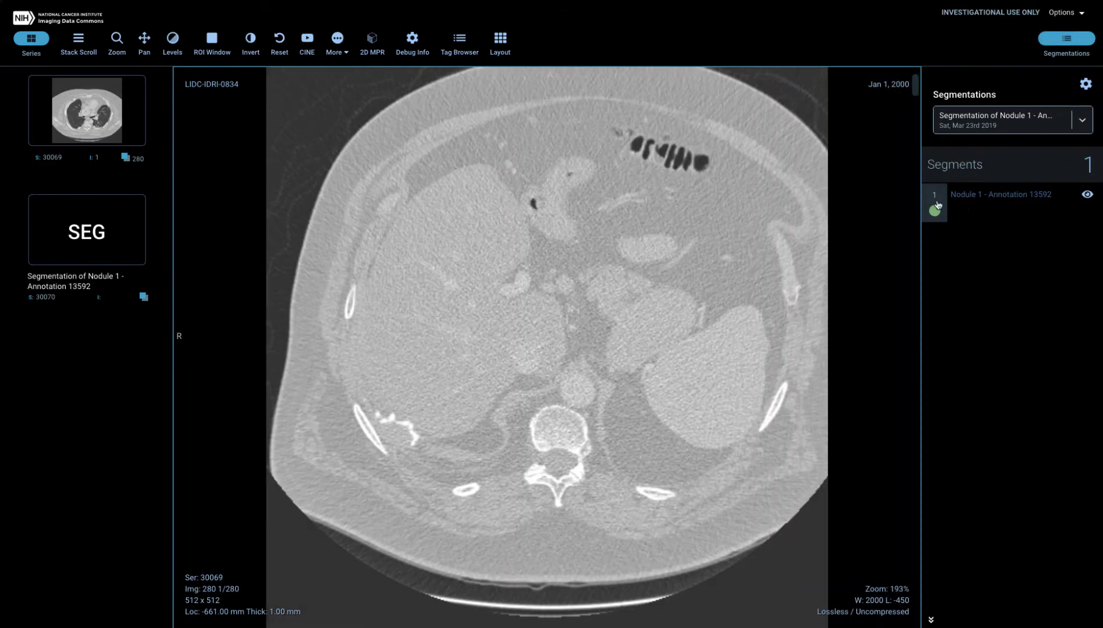
click(937, 204)
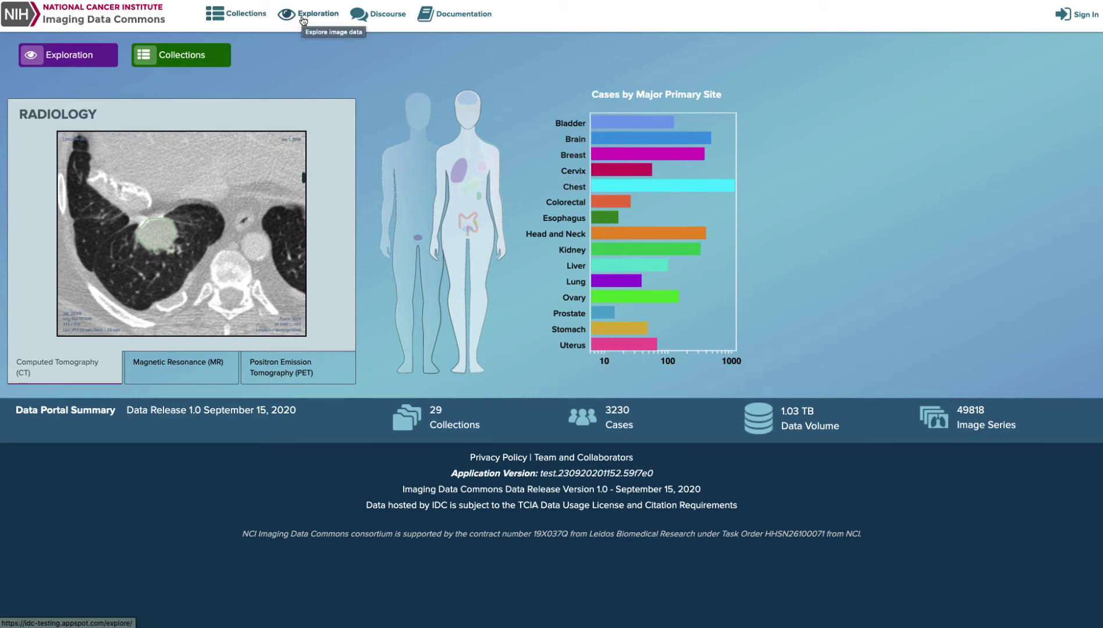
Sign in to the portal with an existing Google account and go to the image data exploration page.
click(366, 22)
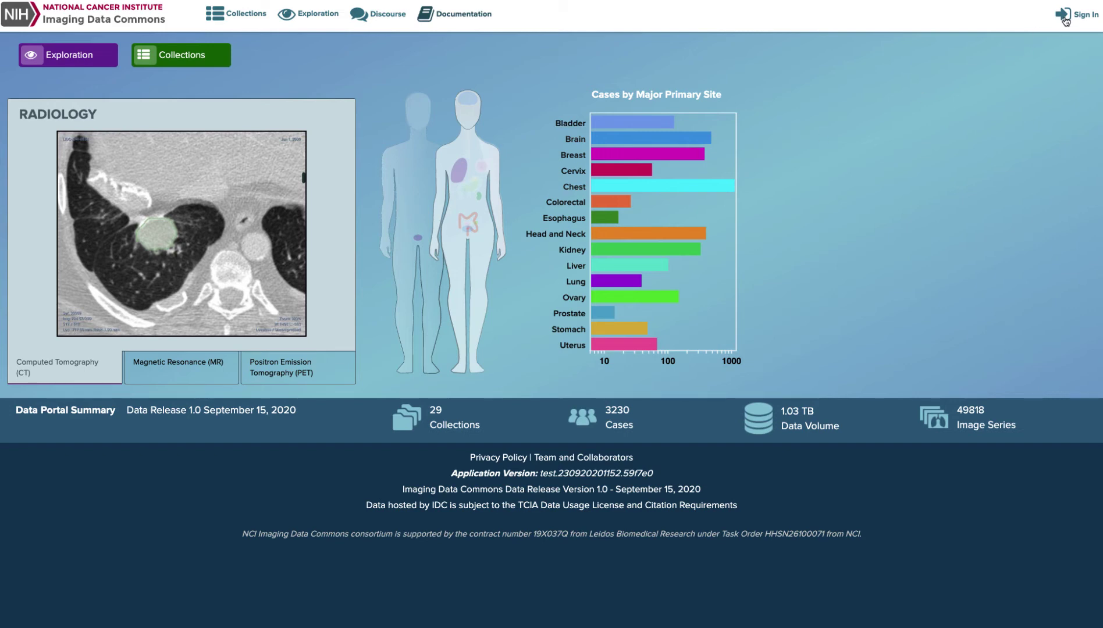
click(1075, 35)
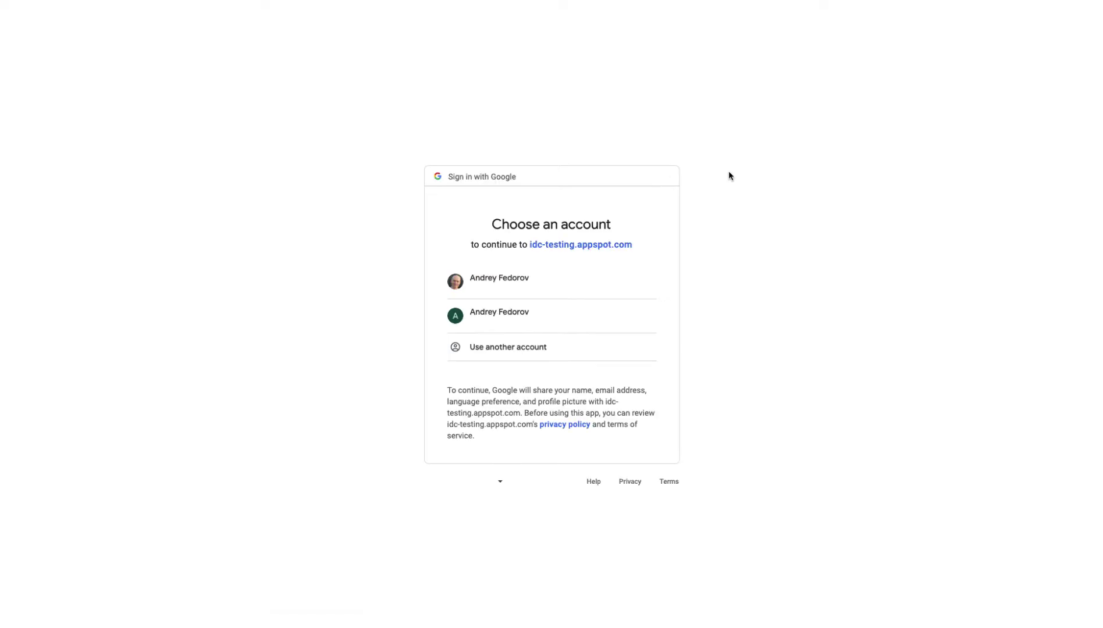
click(474, 278)
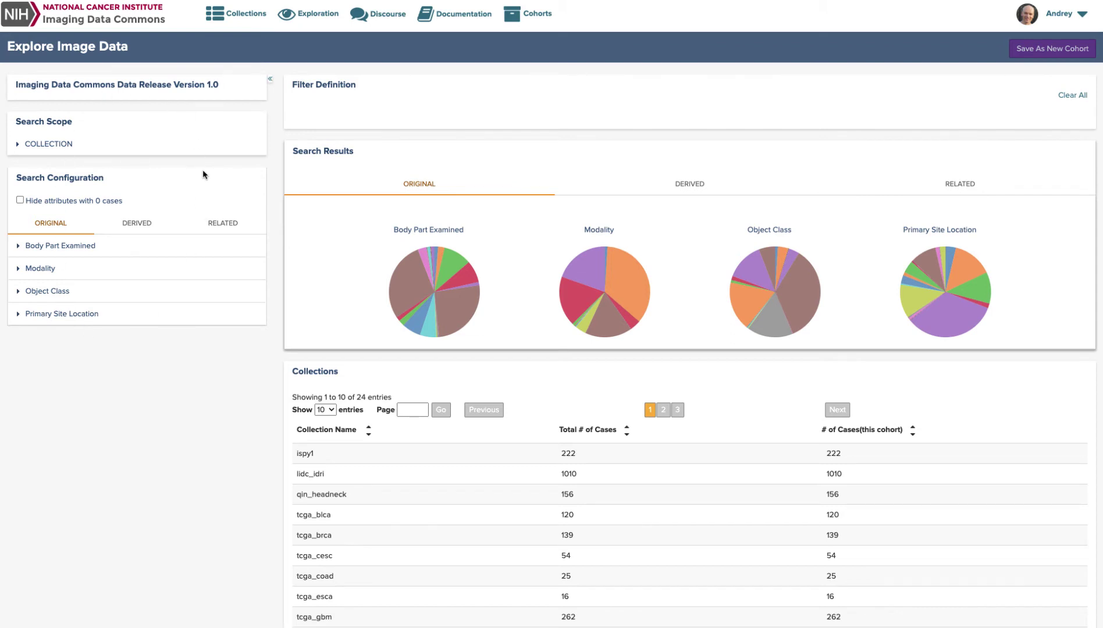
Examine the collections in the search scope, including the TCGA sub-collections and their descriptions, and collapse the list.
click(18, 145)
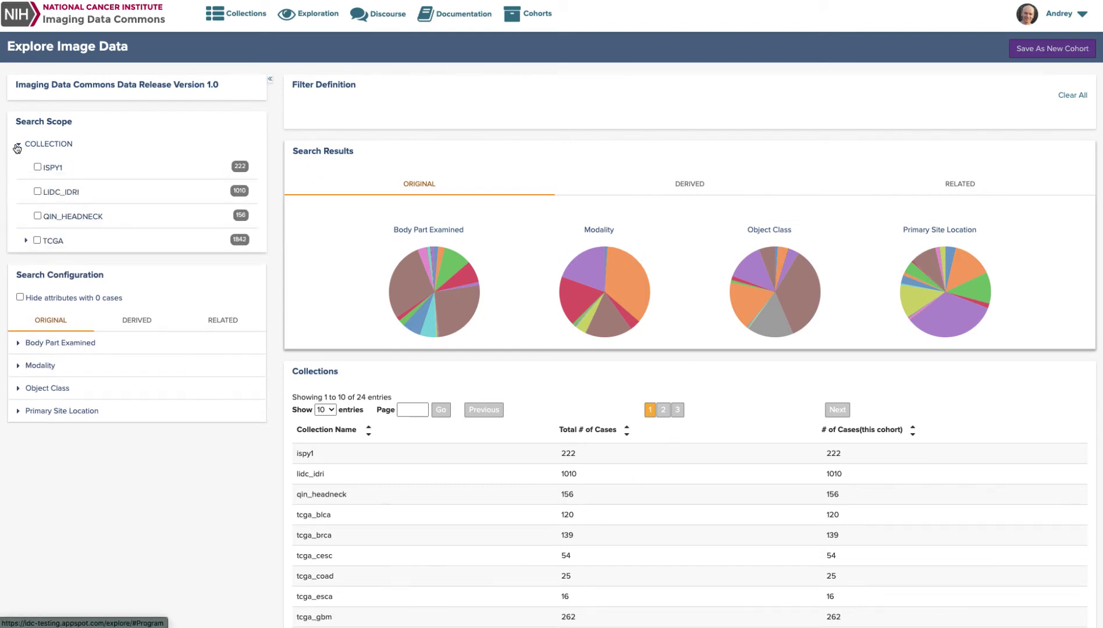
click(25, 242)
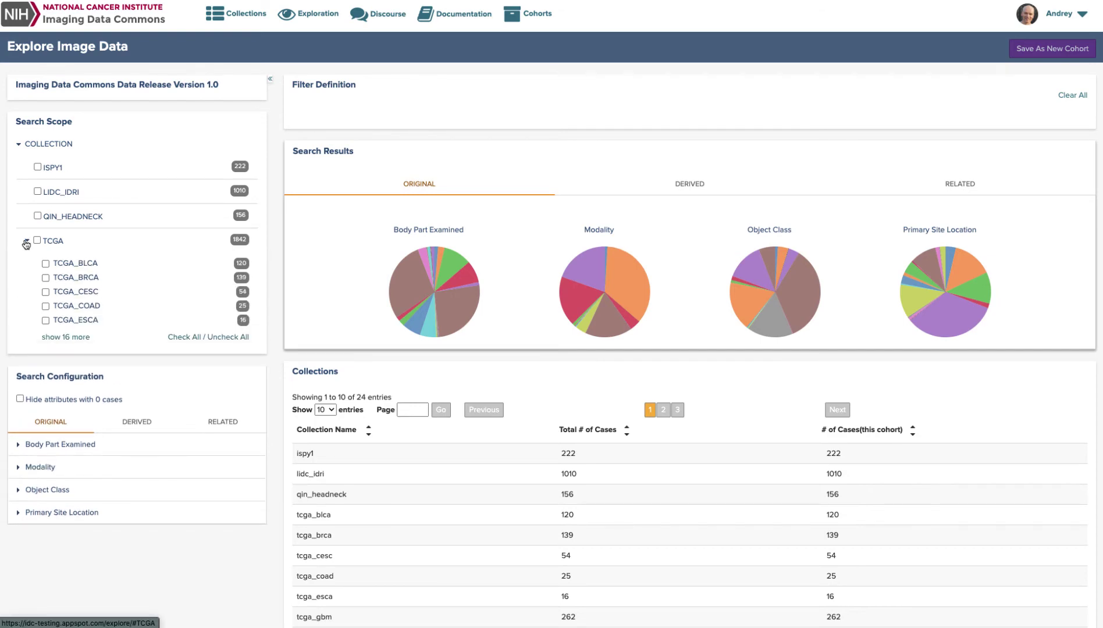
mouse_move(70, 268)
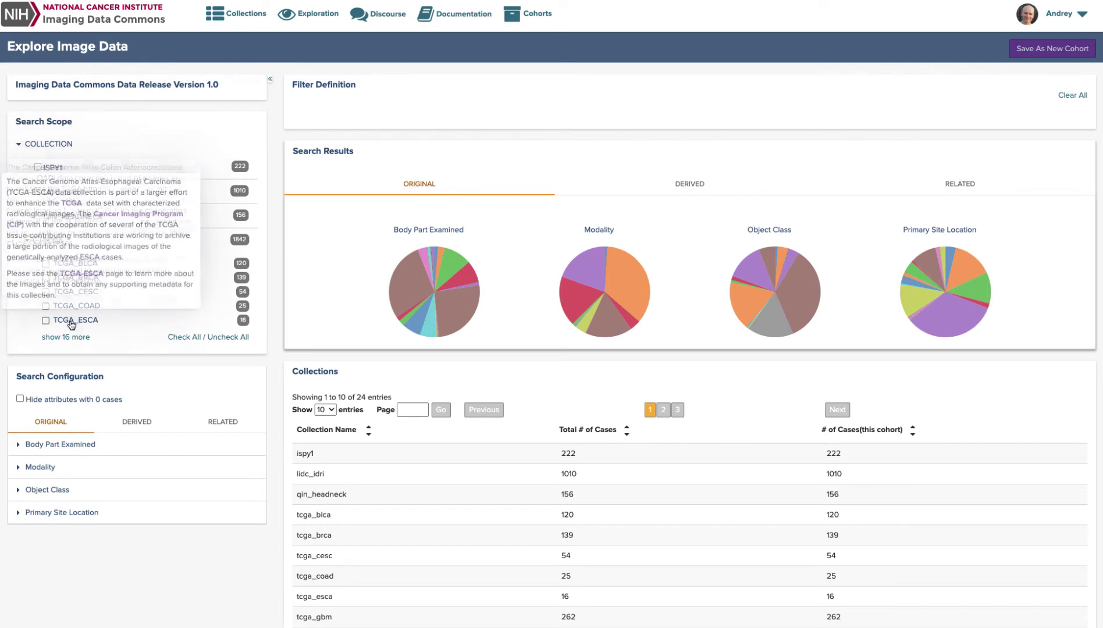
mouse_move(71, 325)
mouse_move(79, 294)
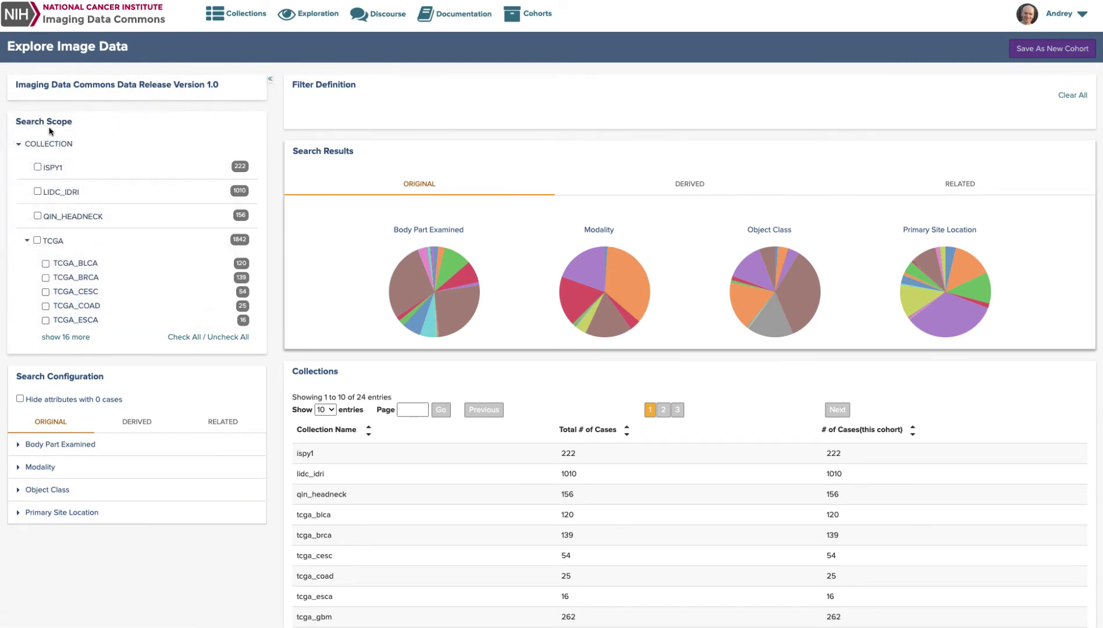
click(19, 147)
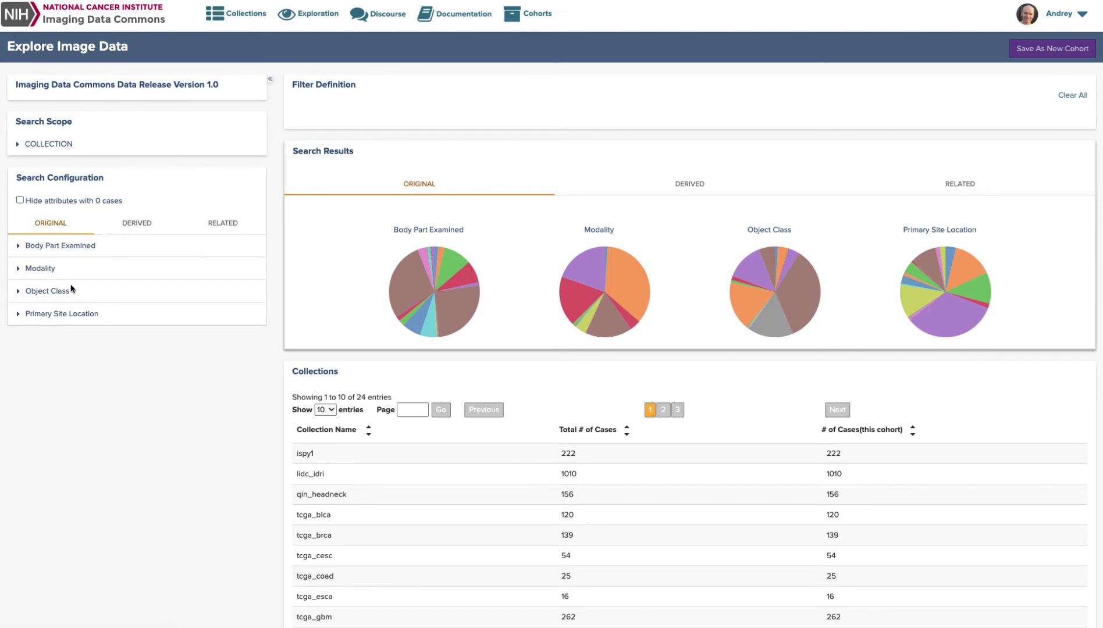
Review the original, derived and related search attributes, including Body Part Examined, Segmentation Type and Age At Diagnosis.
click(19, 246)
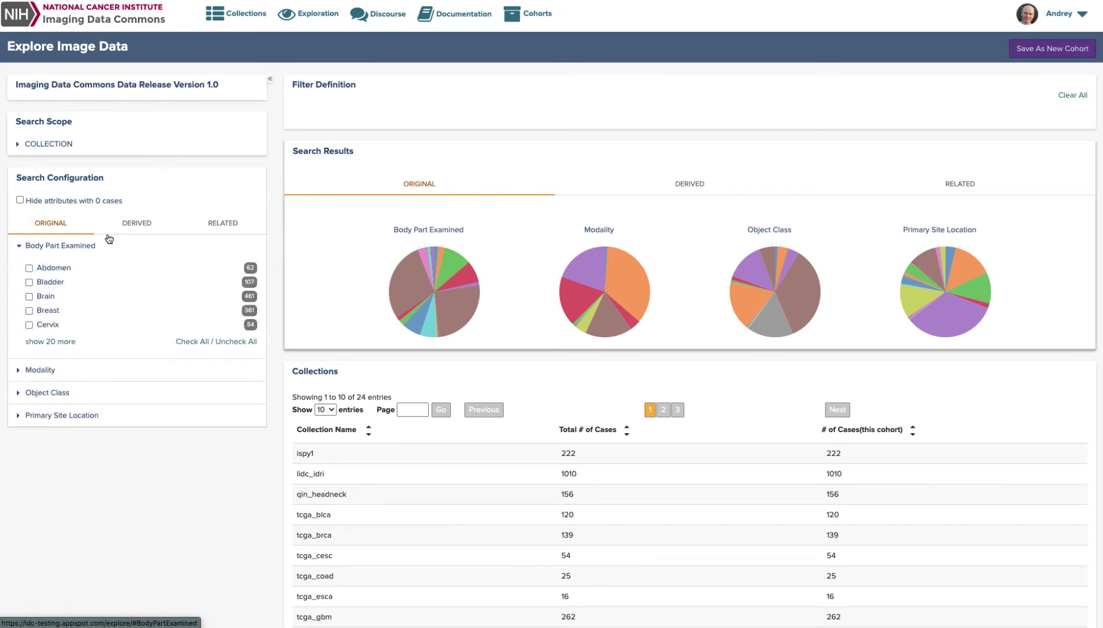
click(137, 223)
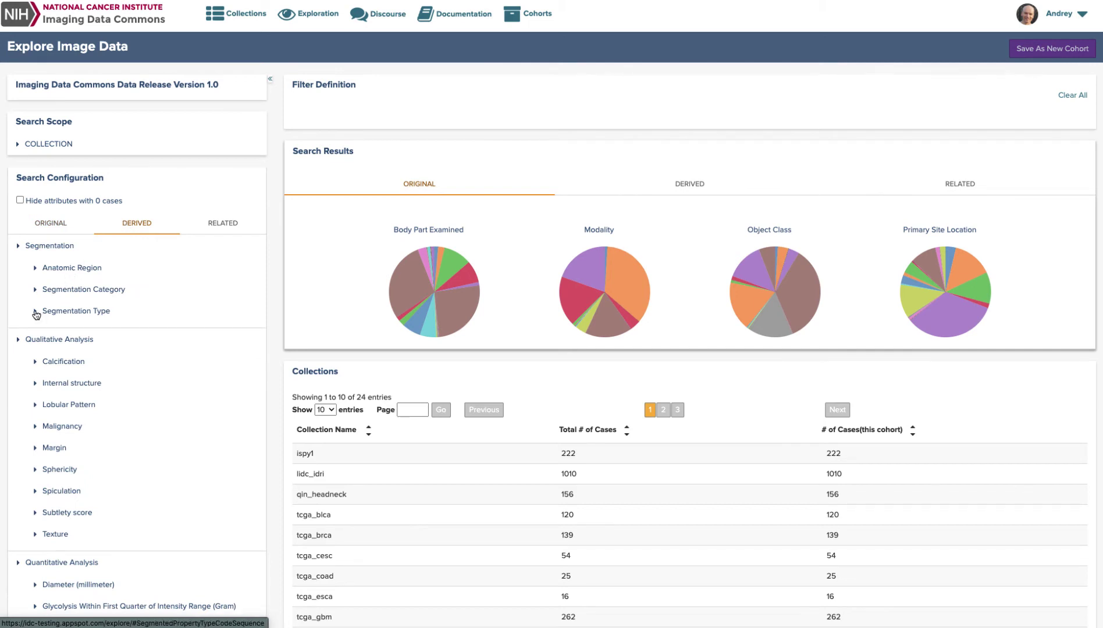
click(36, 311)
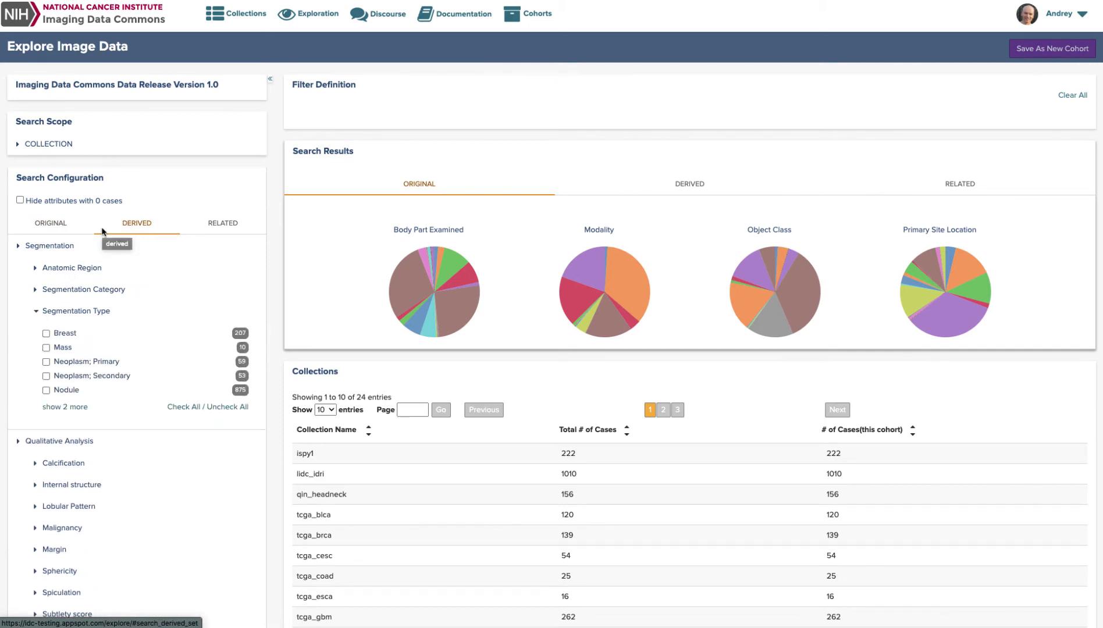
click(225, 223)
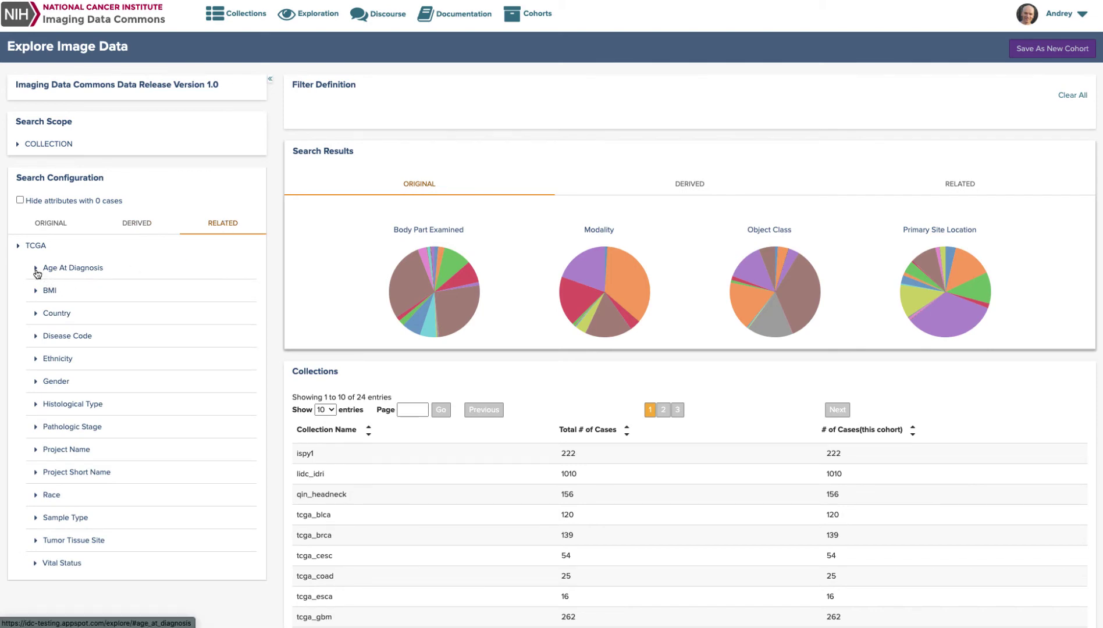
click(36, 269)
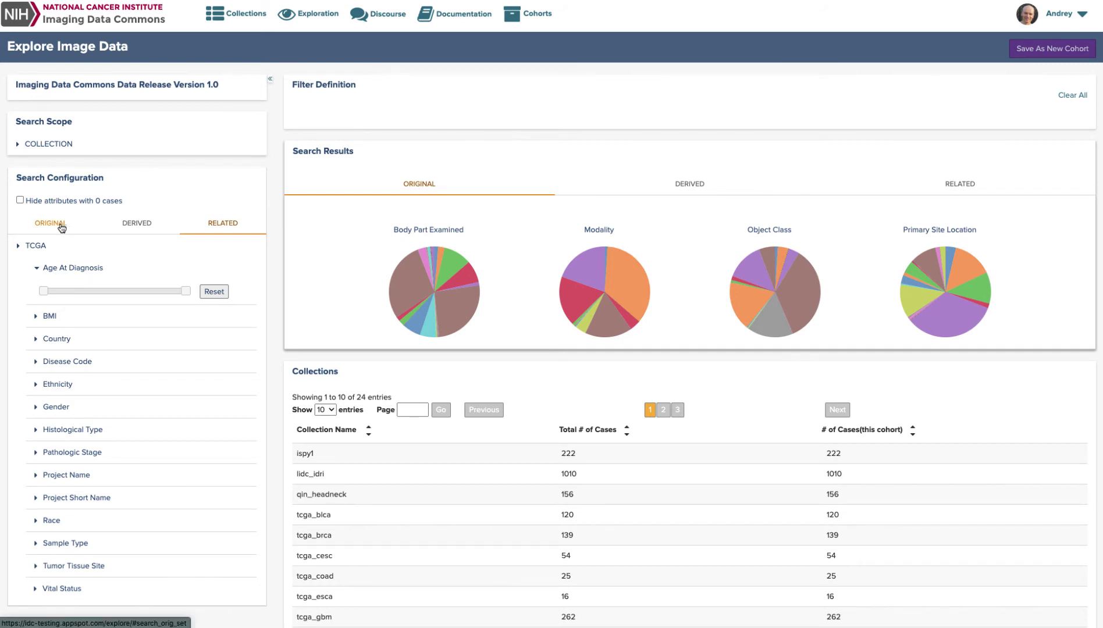
click(140, 222)
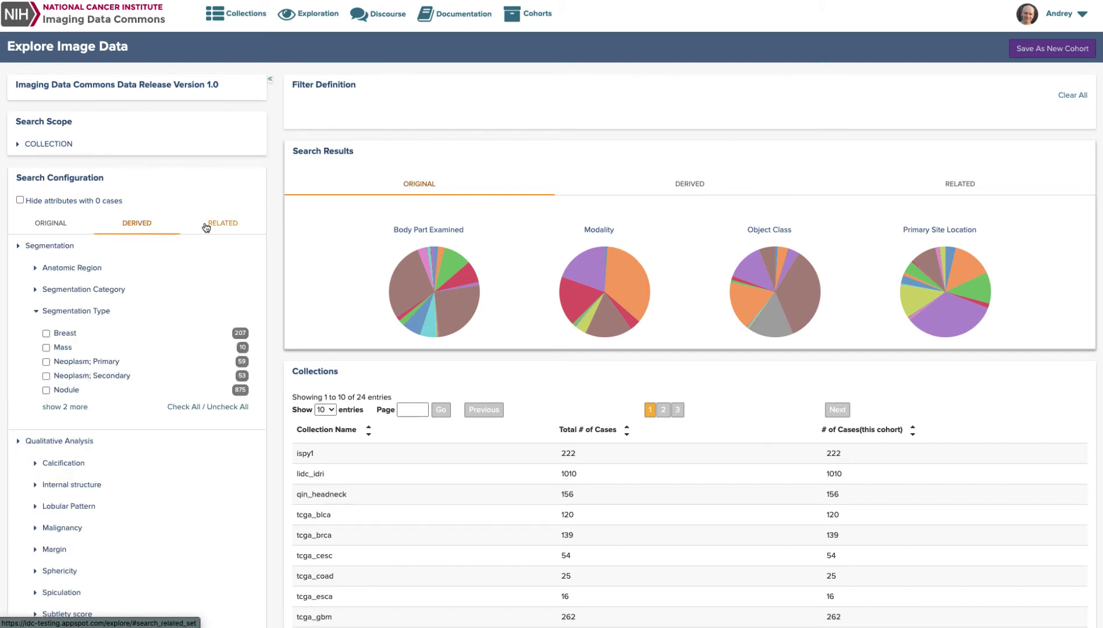
click(61, 226)
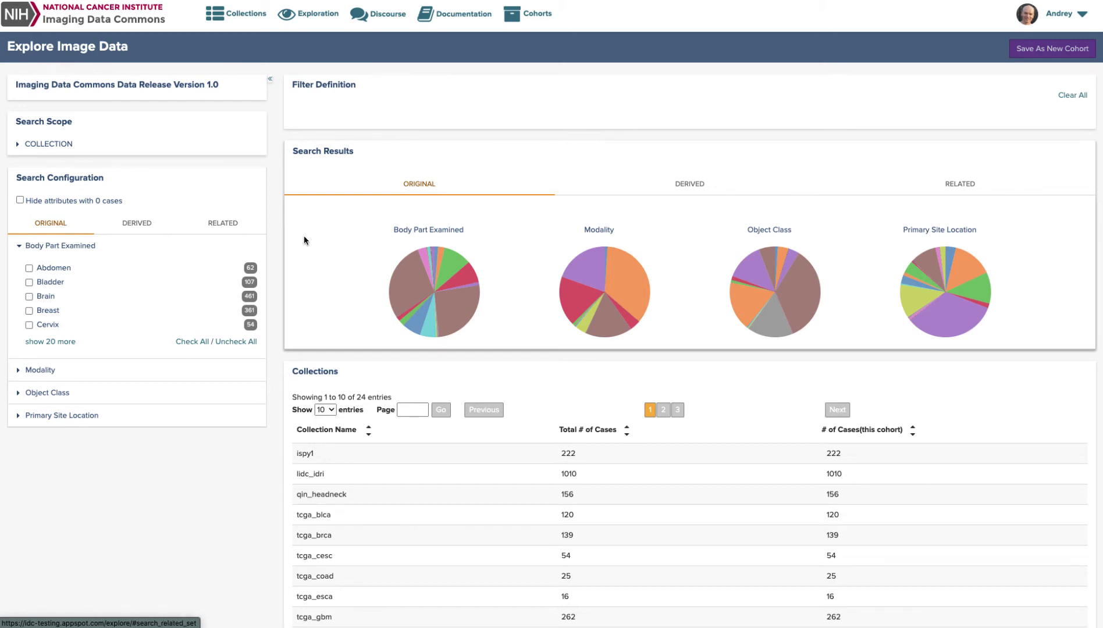
Expand the Modality and Object Class attributes, filter by Computed Tomography modality, and inspect the resulting distribution charts.
click(19, 371)
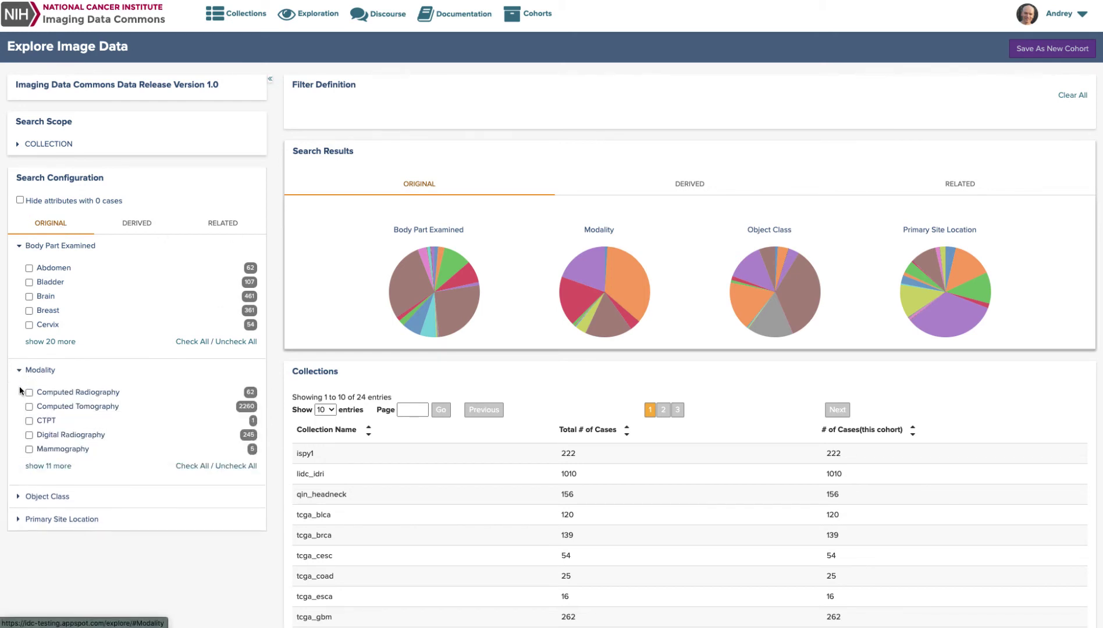
click(19, 495)
scroll(39, 520, down, 1)
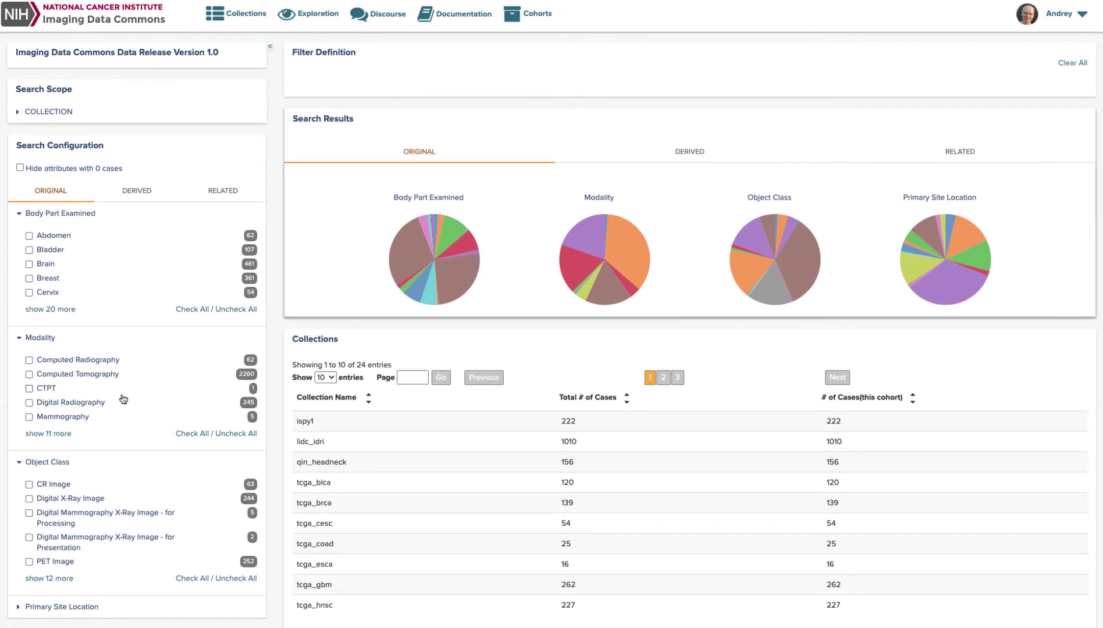
click(30, 375)
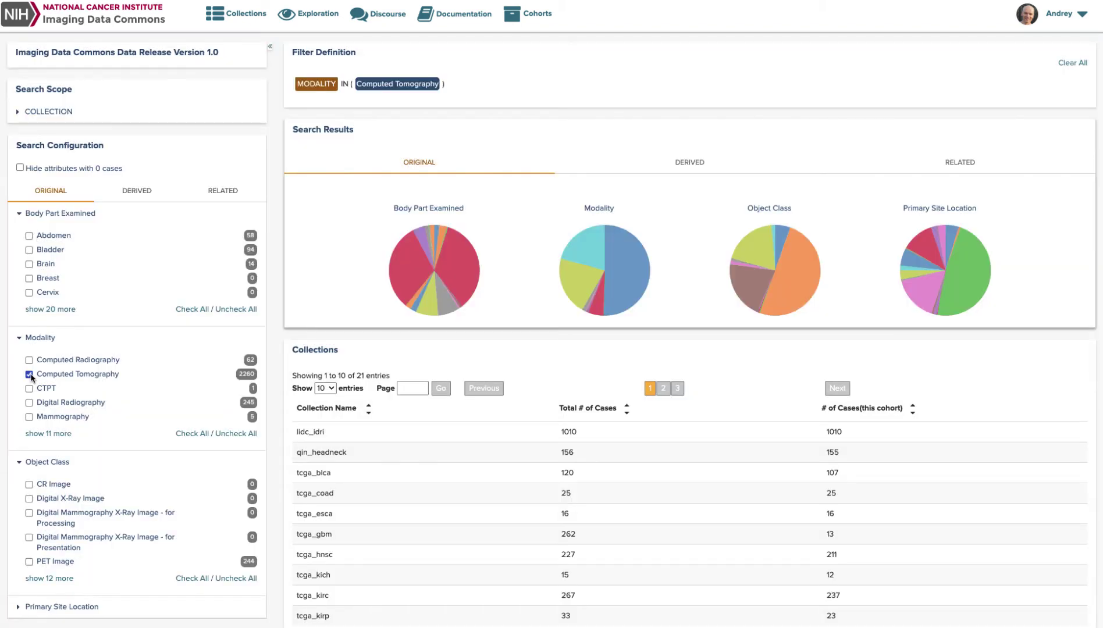
scroll(546, 338, up, 1)
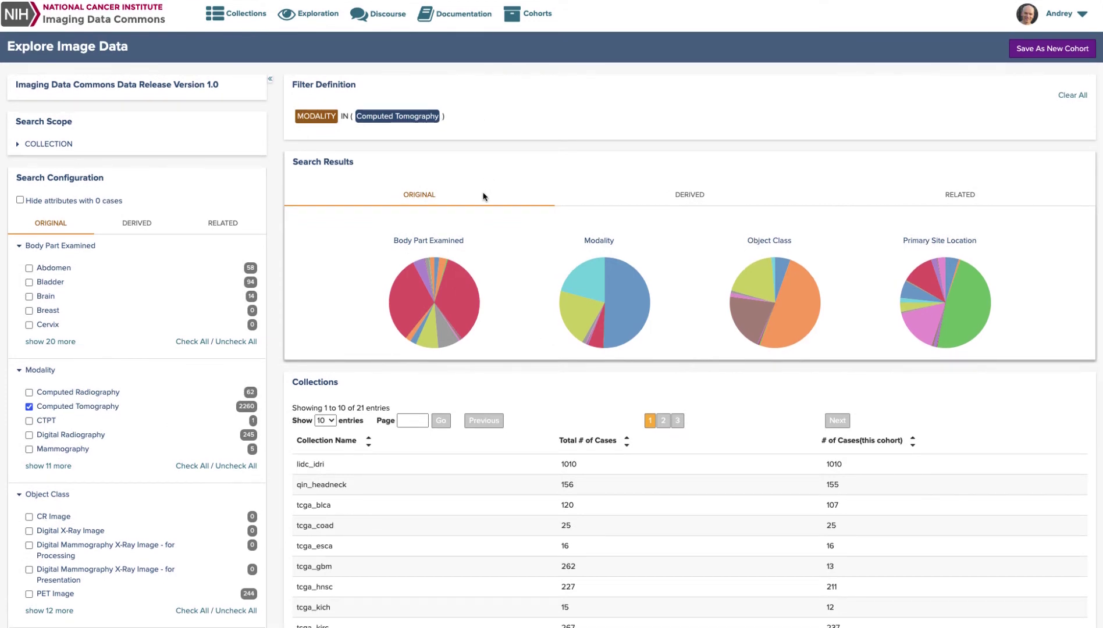
mouse_move(644, 303)
mouse_move(994, 310)
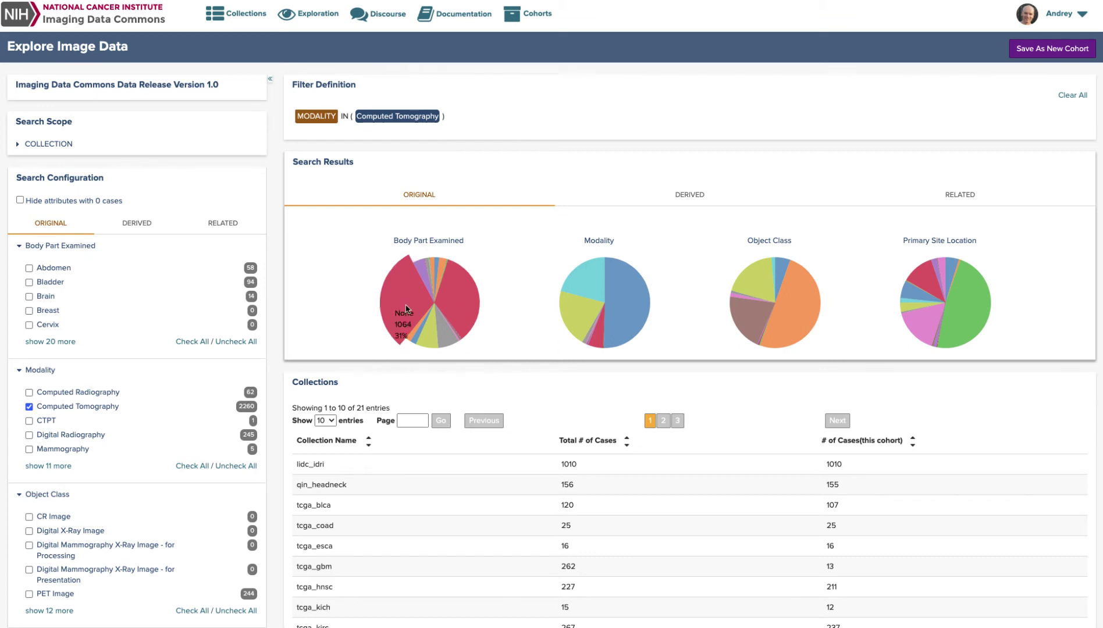
Expand the full list of Modality values and add Segmentation to the Computed Tomography filter.
mouse_move(949, 299)
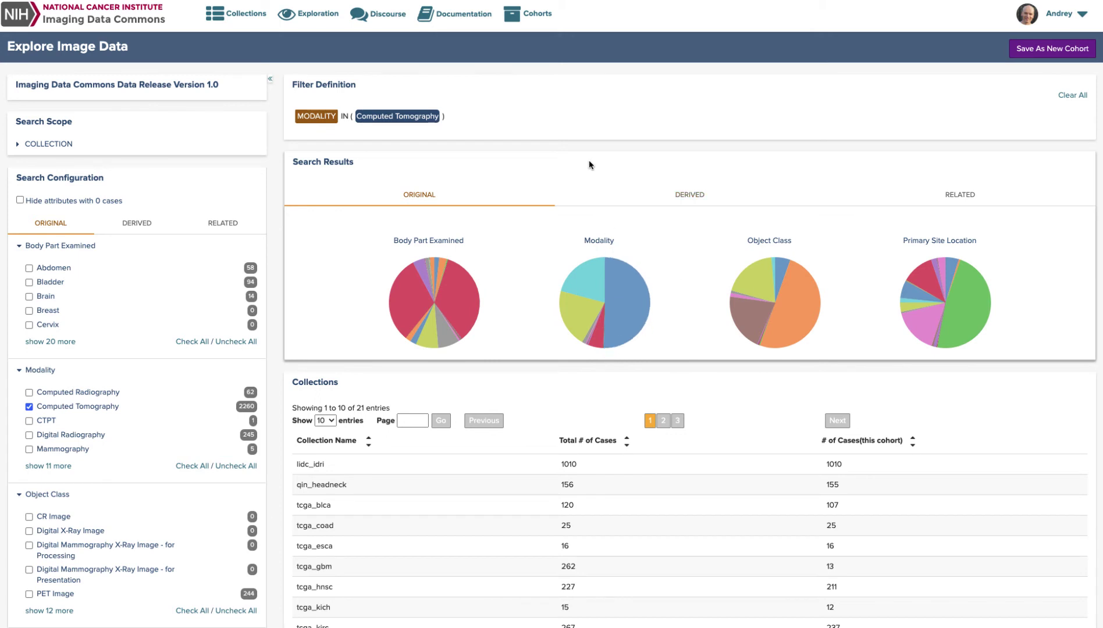
scroll(166, 338, down, 3)
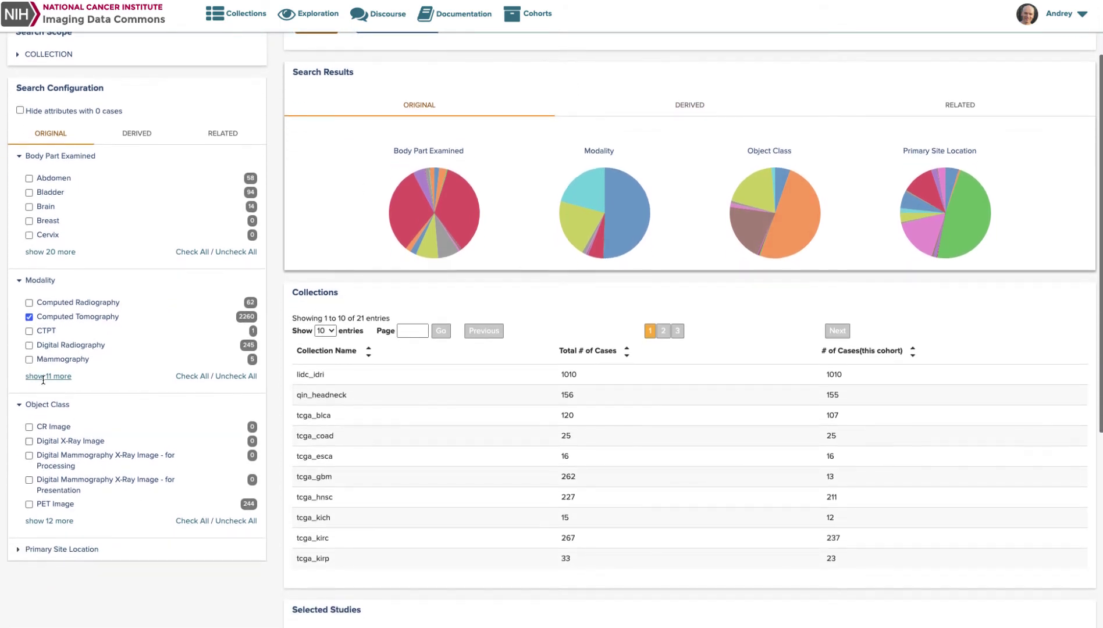
click(49, 376)
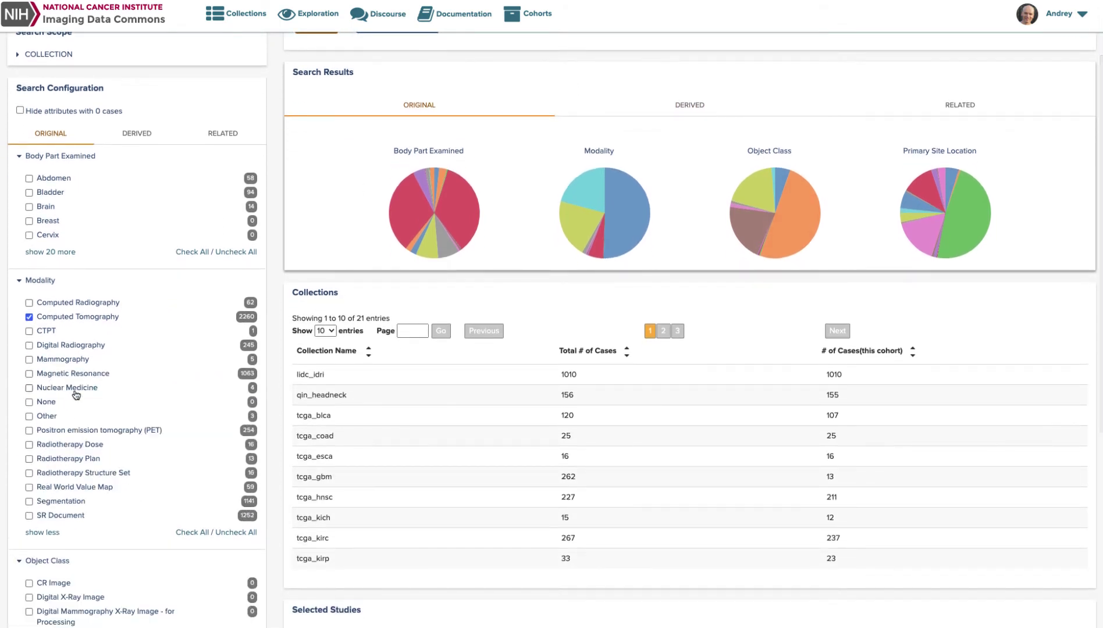
click(29, 502)
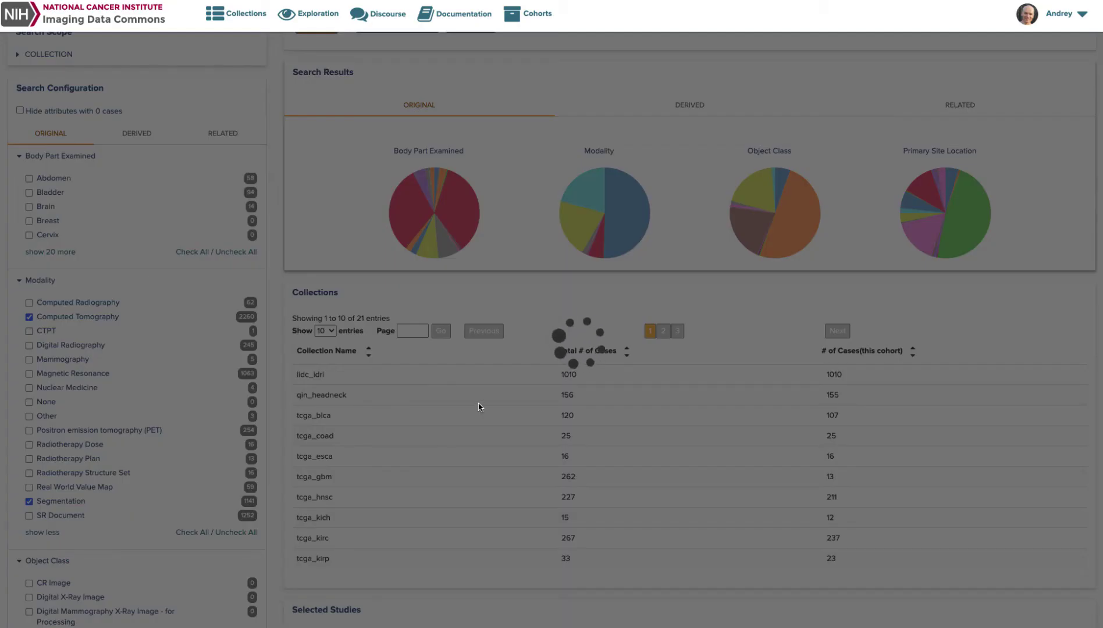
scroll(479, 407, up, 3)
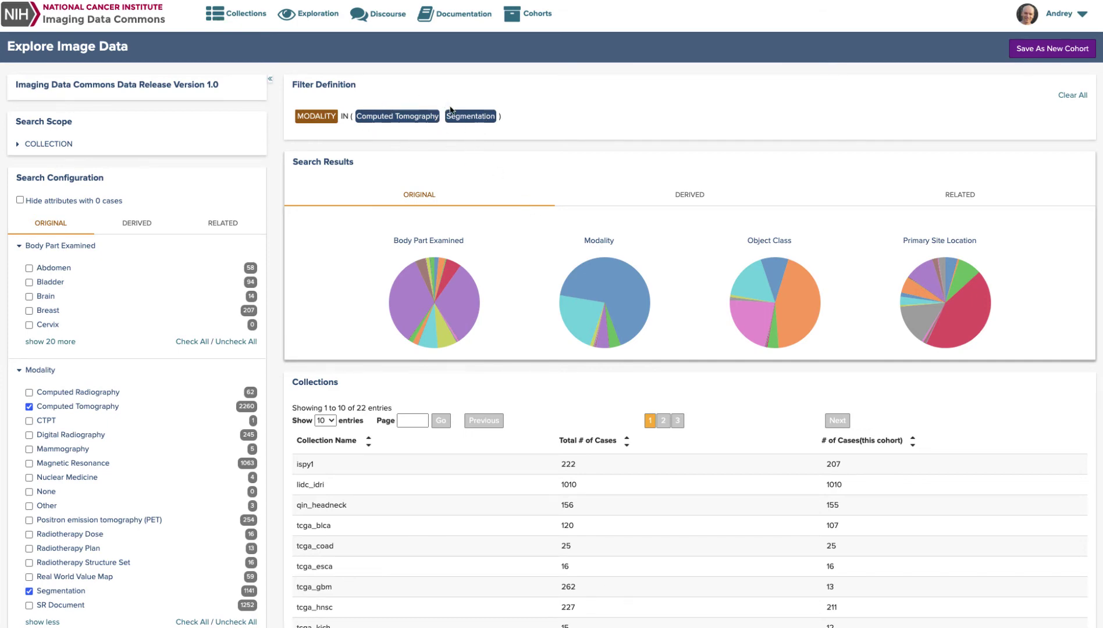
Review the derived result charts, including Qualitative Analysis, and the related charts, and return to the original ones.
scroll(445, 136, down, 1)
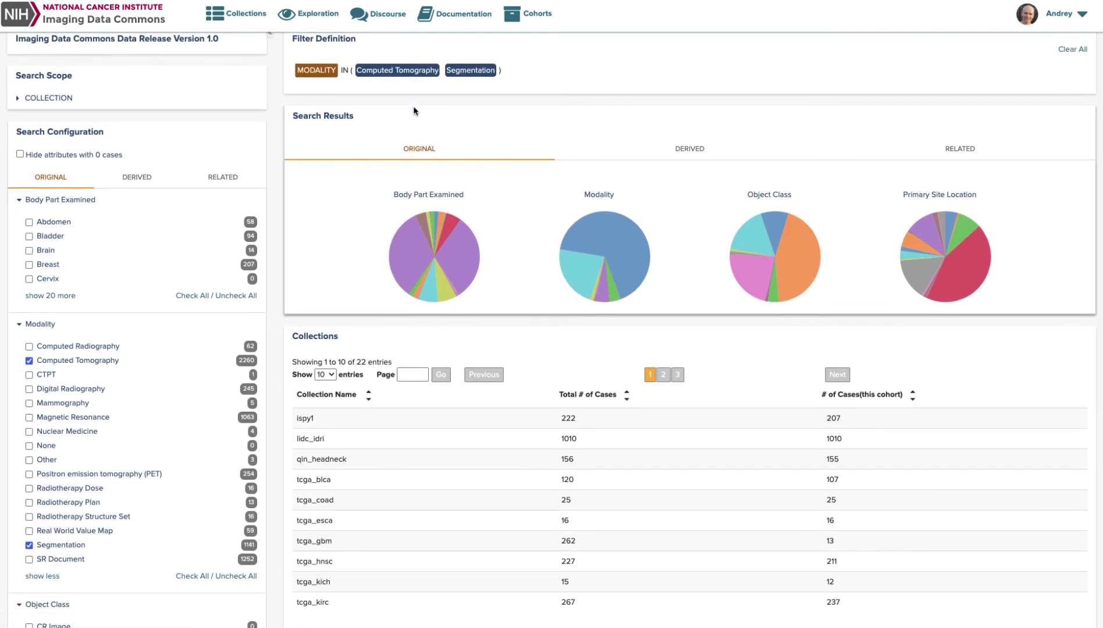
scroll(328, 233, down, 2)
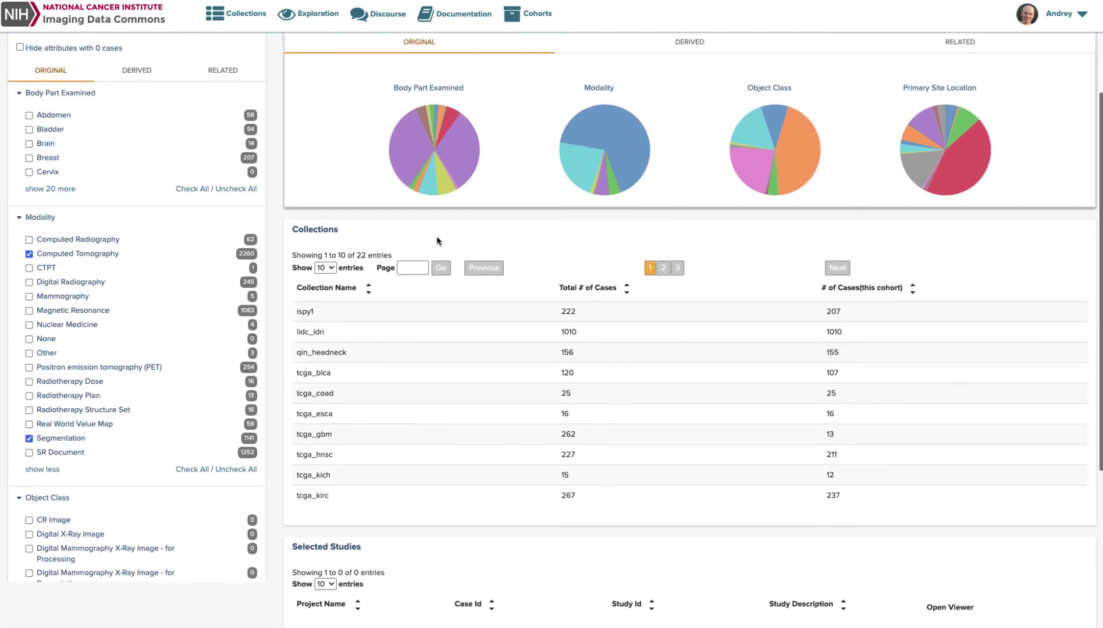
scroll(498, 134, up, 1)
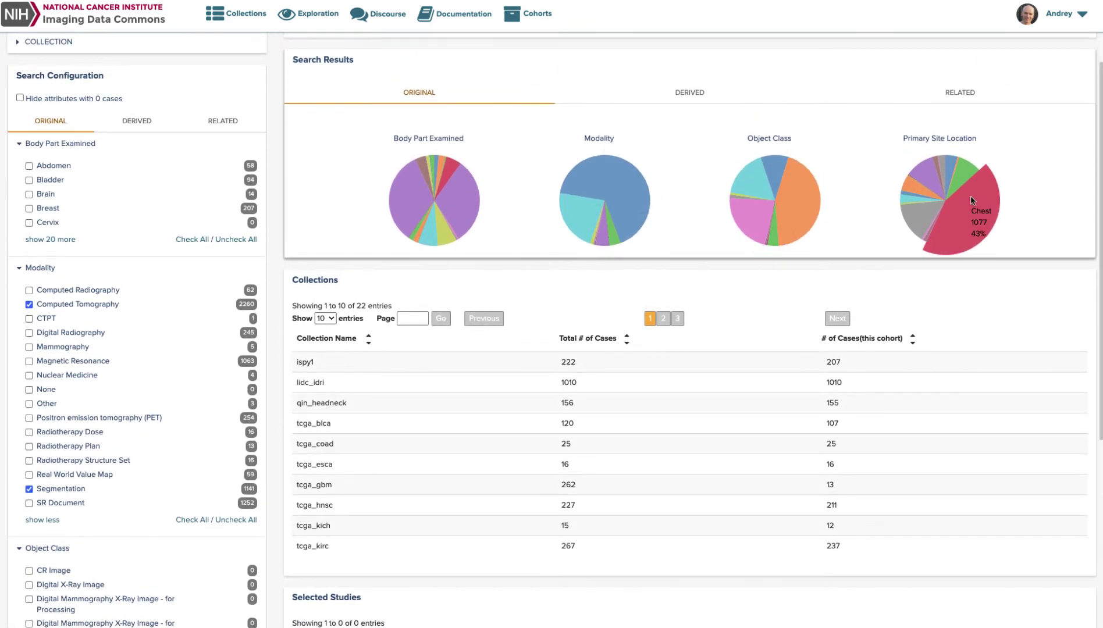
click(704, 93)
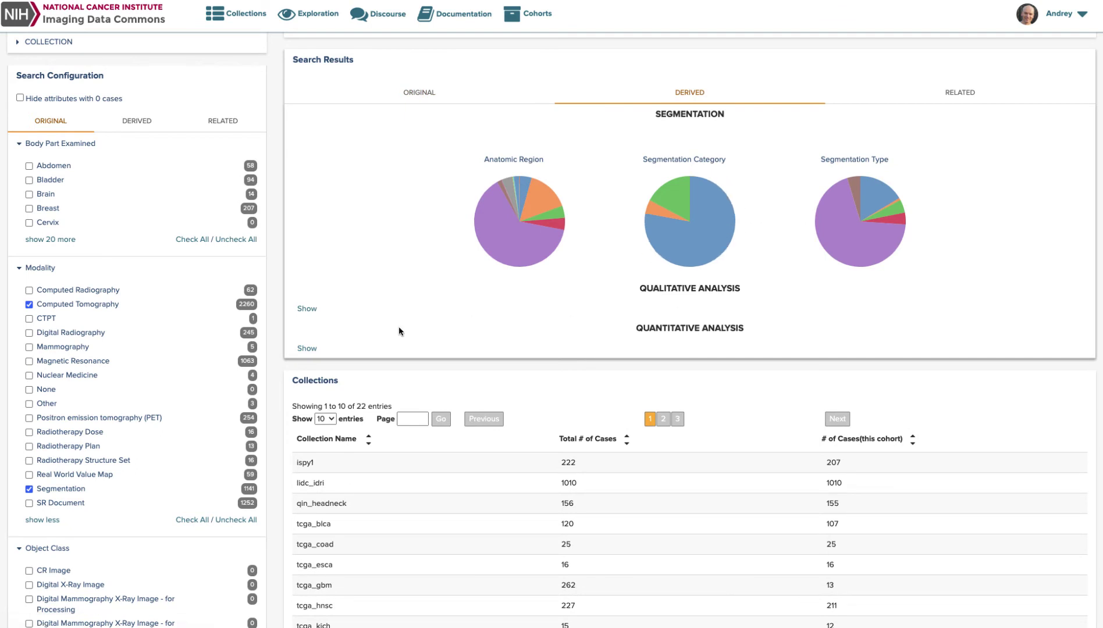
click(305, 309)
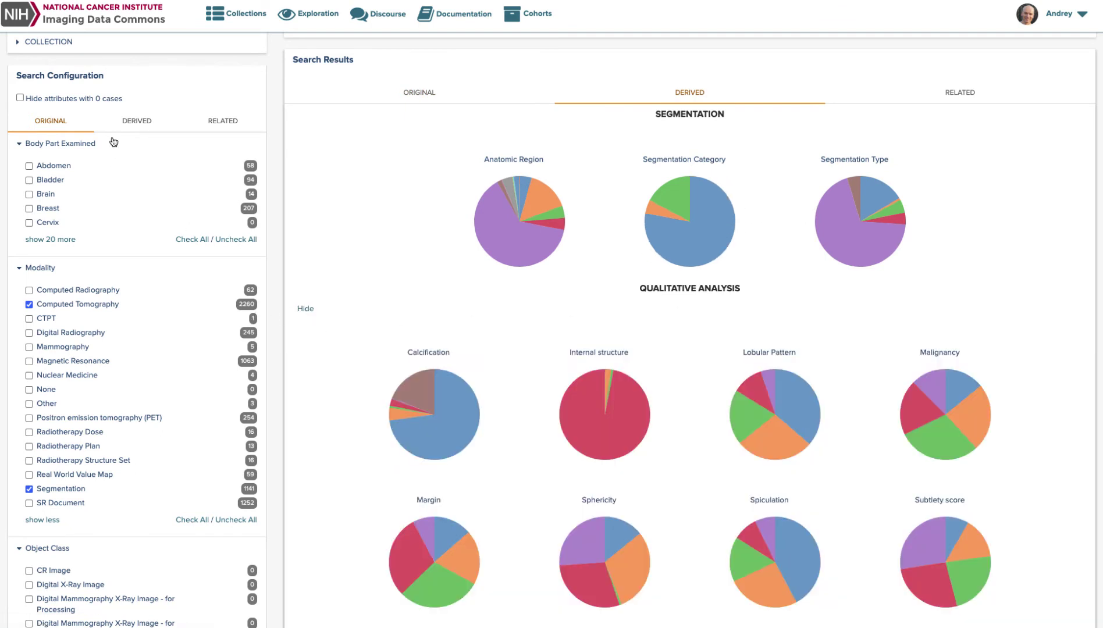
click(957, 97)
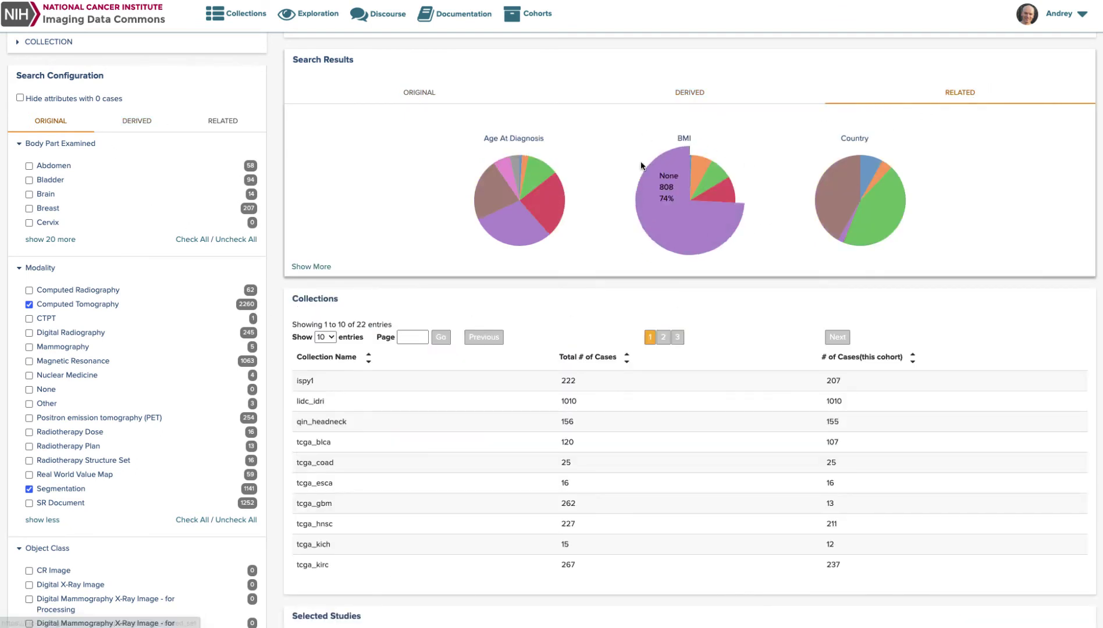
click(400, 98)
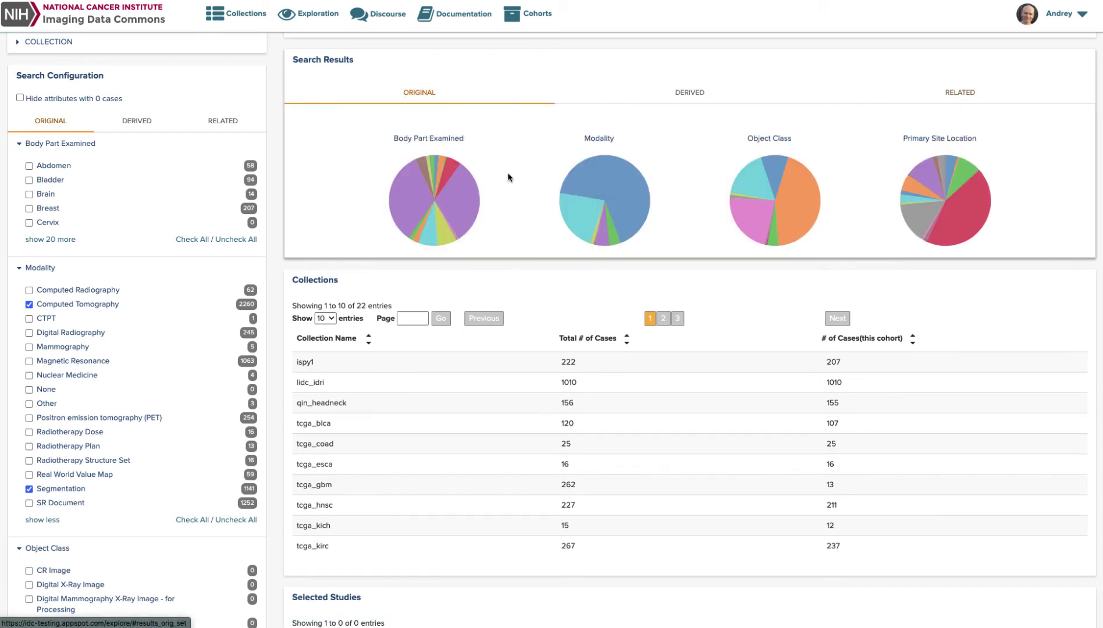
Select the qin_headneck collection in the search results and look over its list of studies.
scroll(512, 178, down, 4)
scroll(458, 145, down, 1)
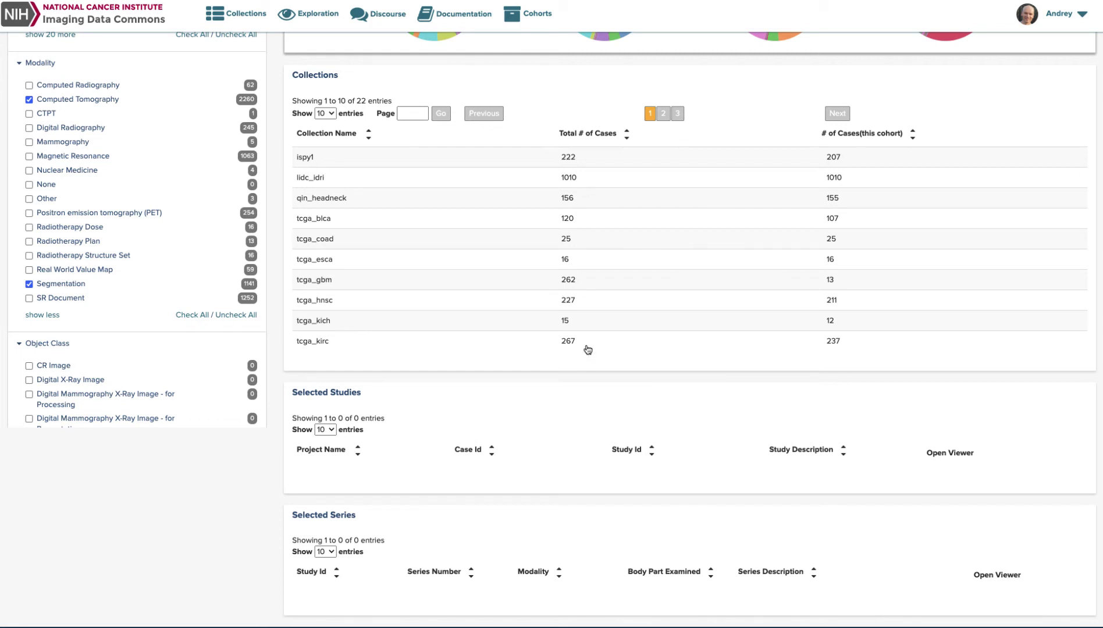
scroll(588, 349, down, 2)
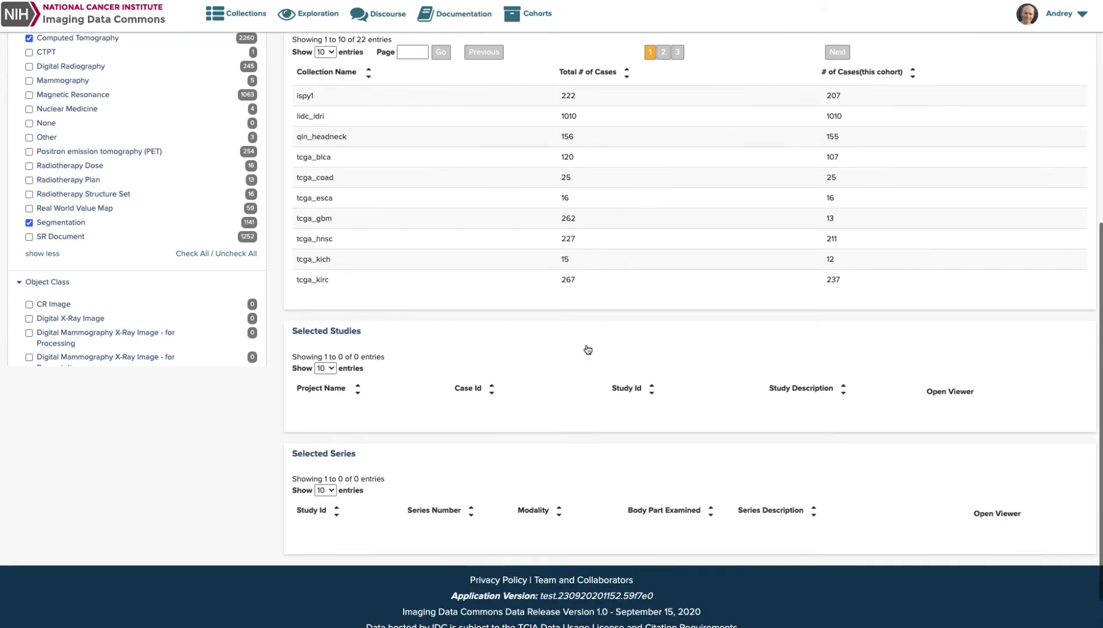
click(451, 134)
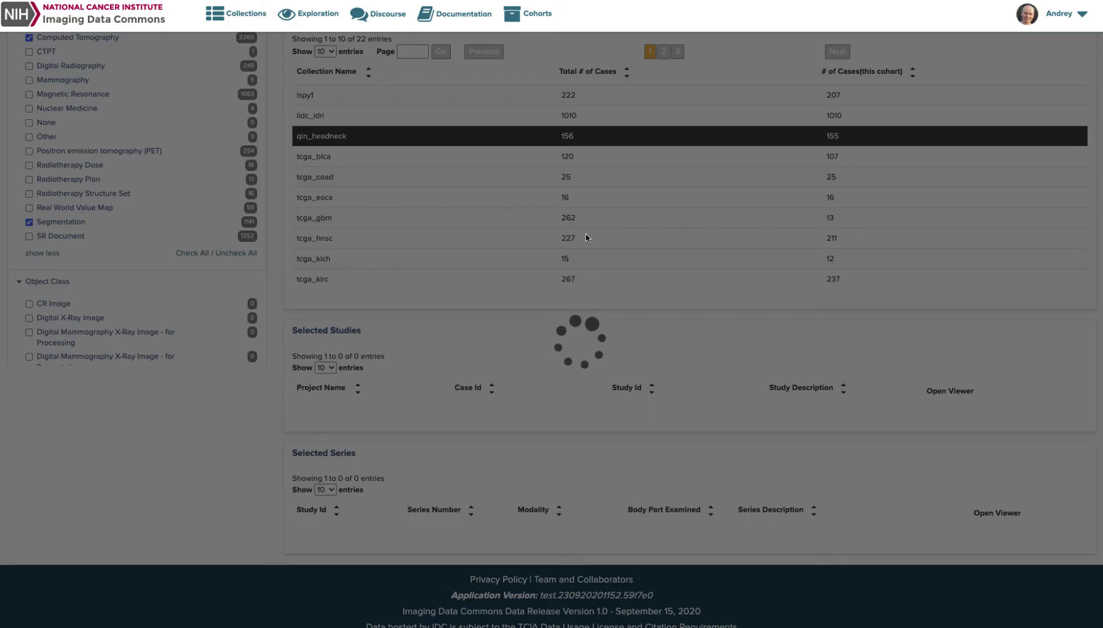
scroll(583, 239, down, 2)
scroll(481, 365, down, 2)
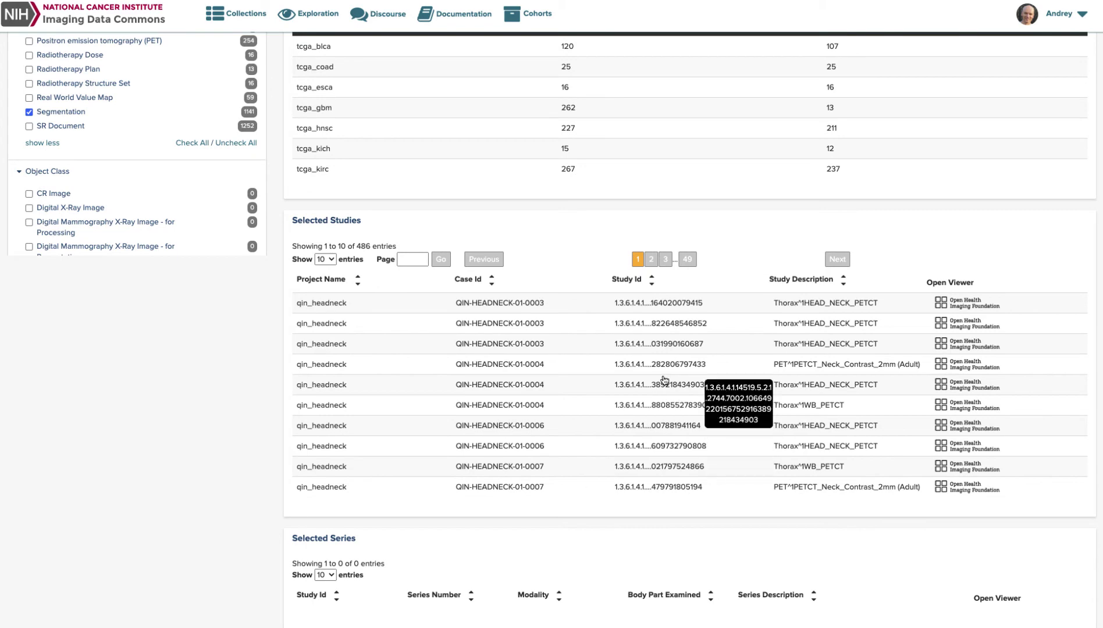
scroll(396, 361, up, 2)
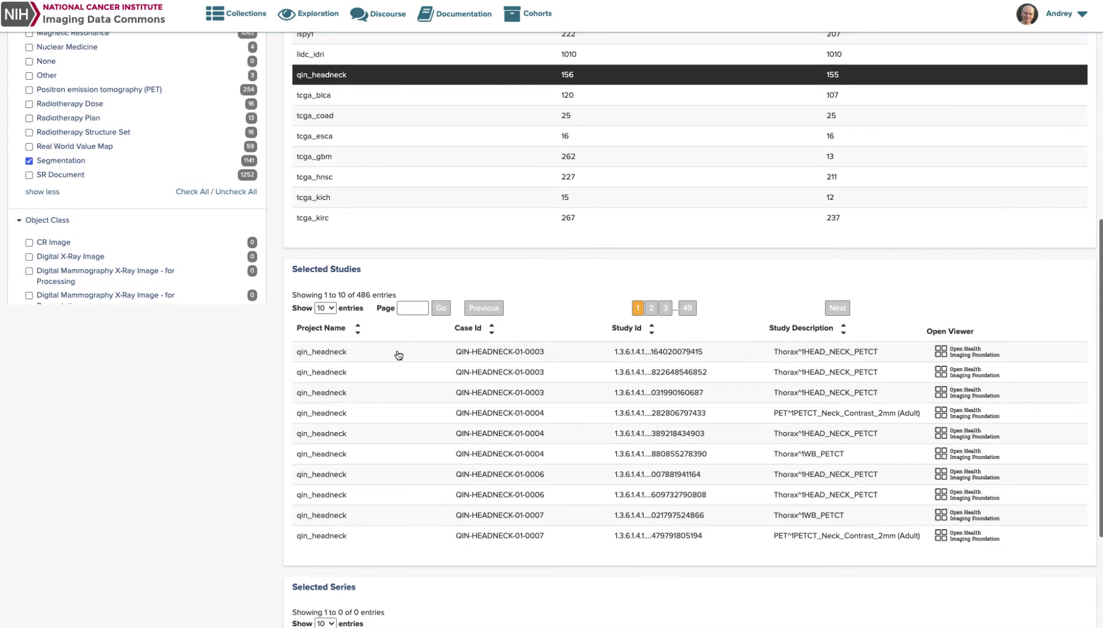
scroll(437, 268, up, 1)
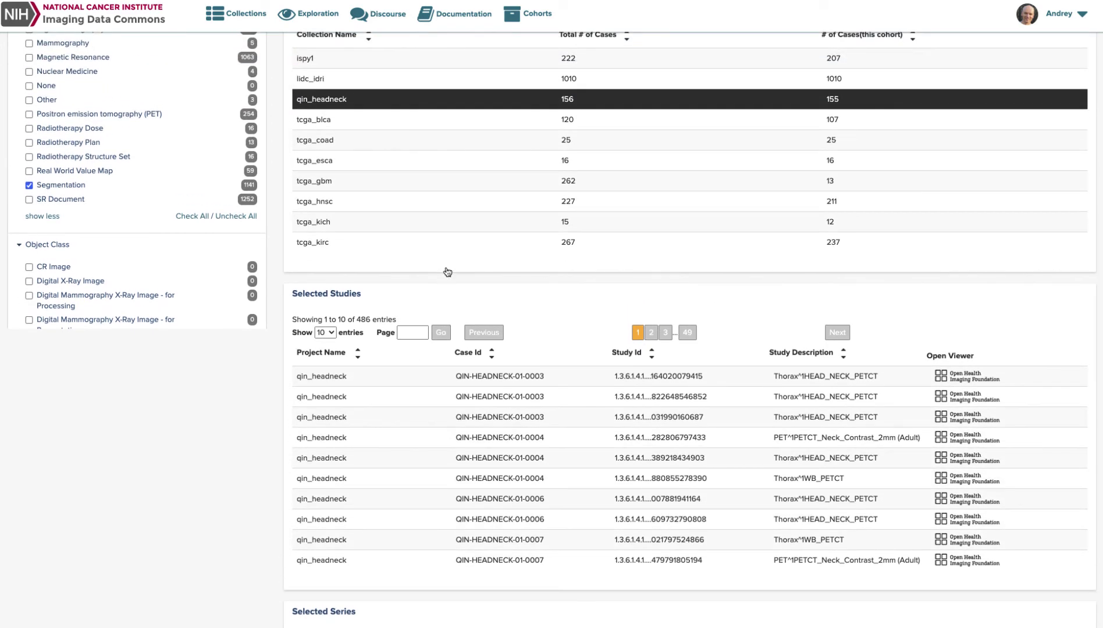
scroll(531, 272, down, 6)
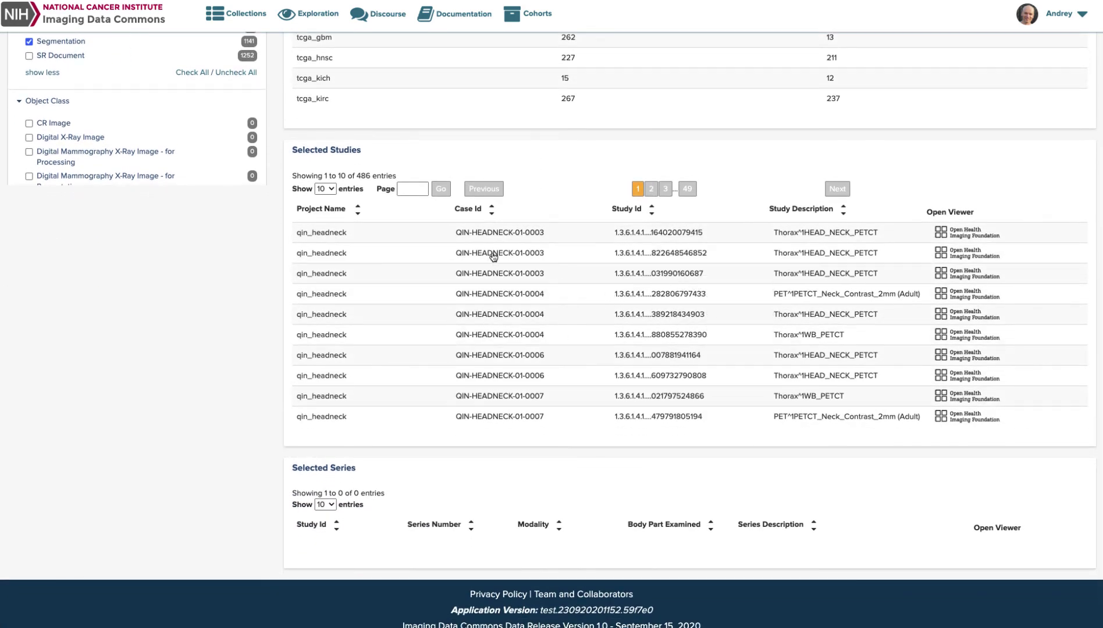
Select the first Thorax^1HEAD_NECK_PETCT study to list its imaging series.
click(525, 235)
scroll(659, 353, down, 5)
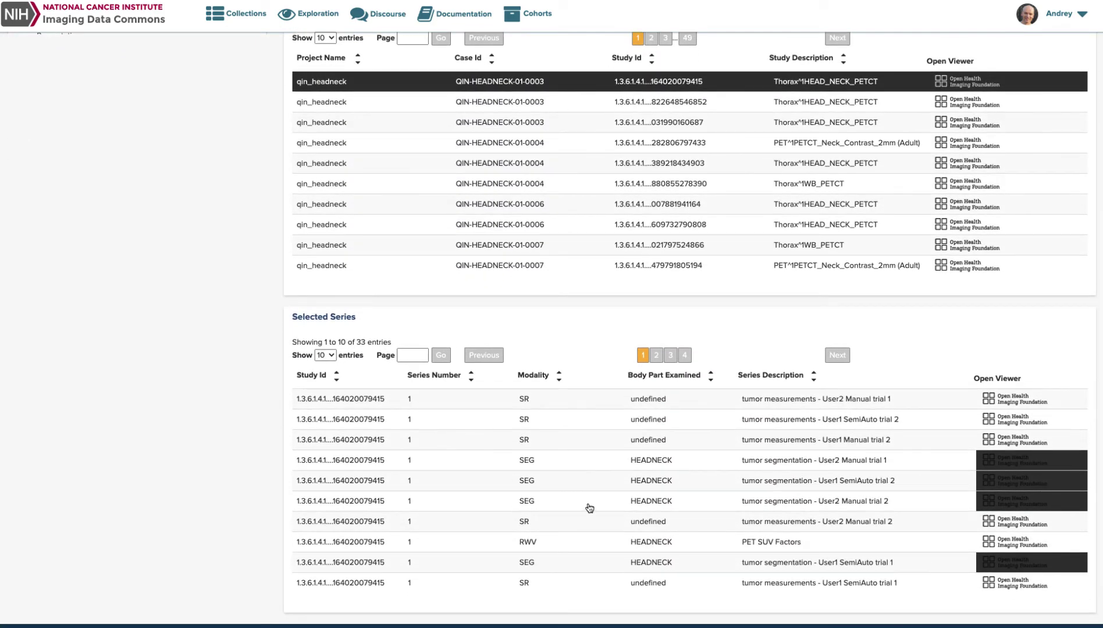
scroll(594, 495, up, 1)
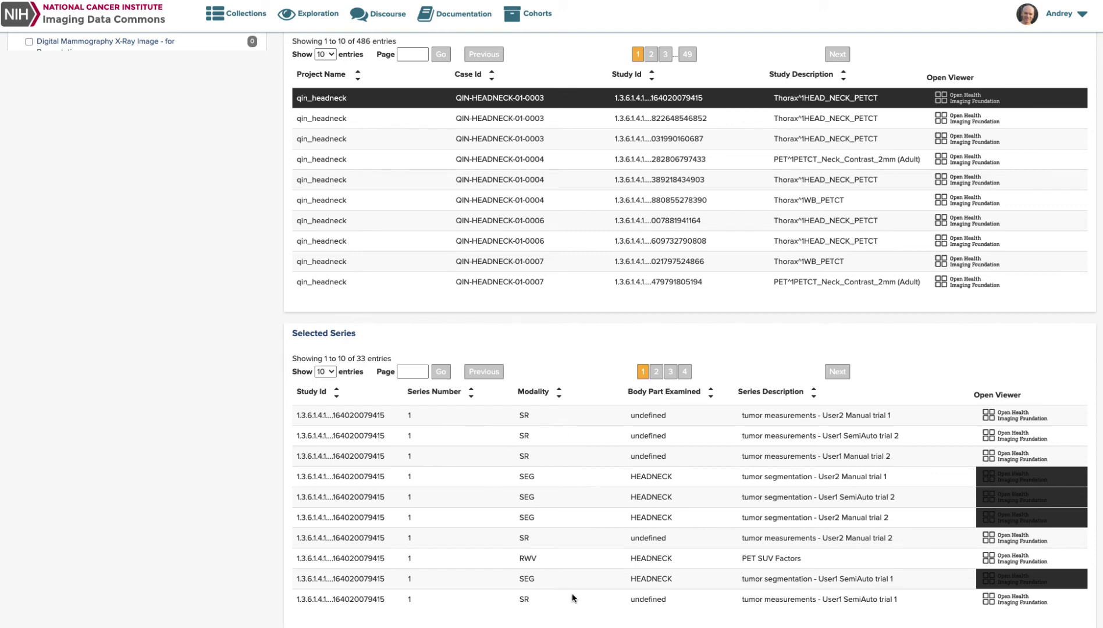
Examine how the filter, collection, study and series listings relate, and check the modalities and viewer links of the selected series.
scroll(609, 499, up, 15)
scroll(609, 499, up, 5)
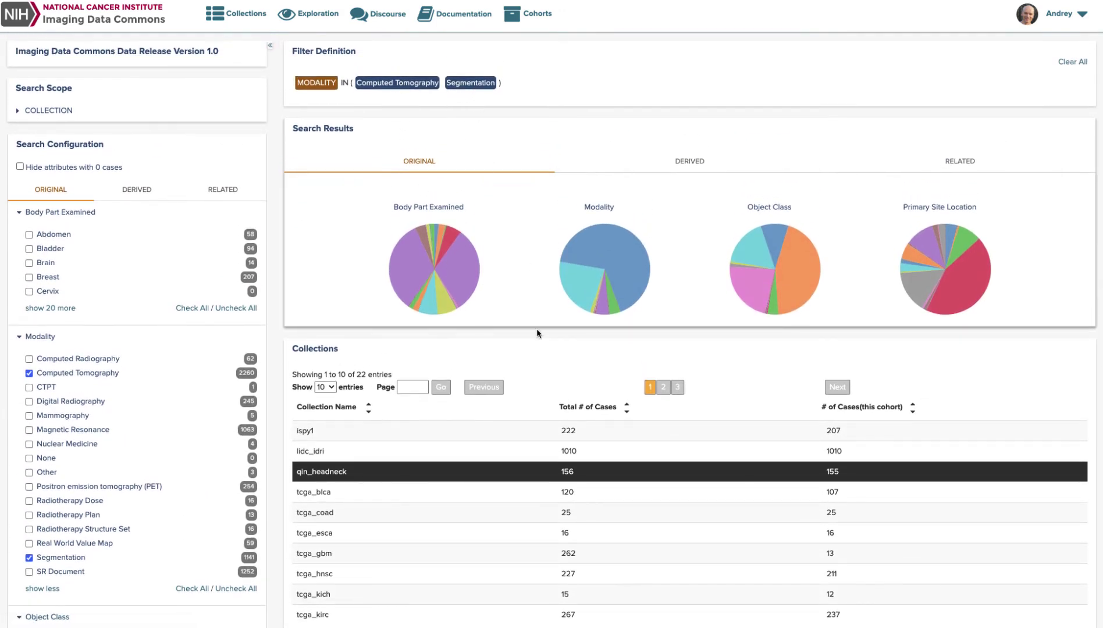
scroll(542, 413, down, 20)
scroll(542, 413, down, 1)
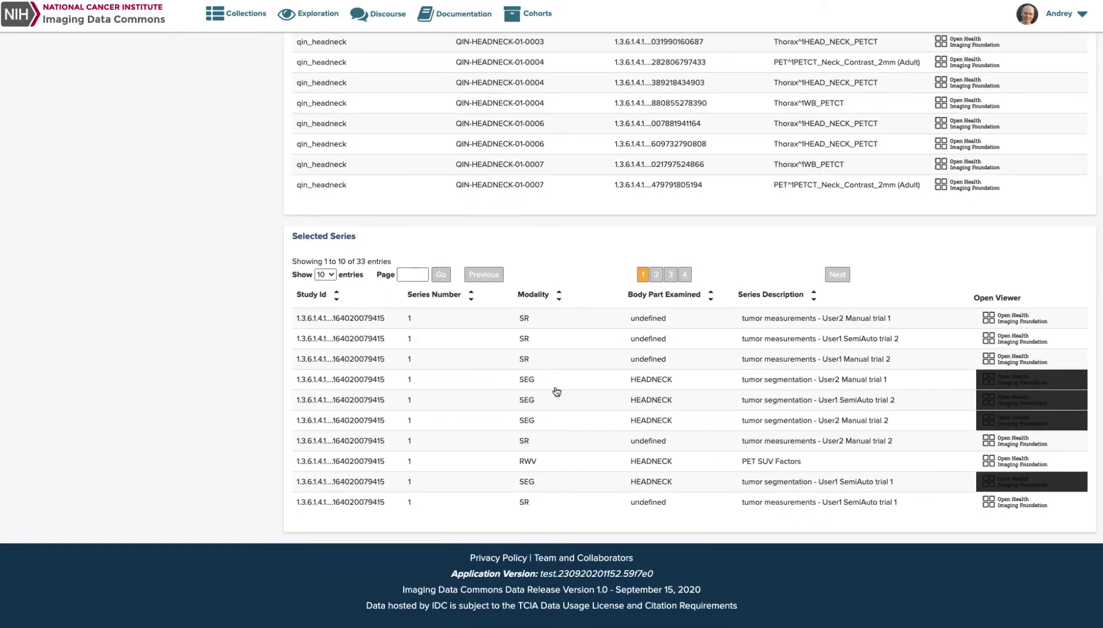
scroll(556, 391, up, 4)
scroll(550, 407, down, 2)
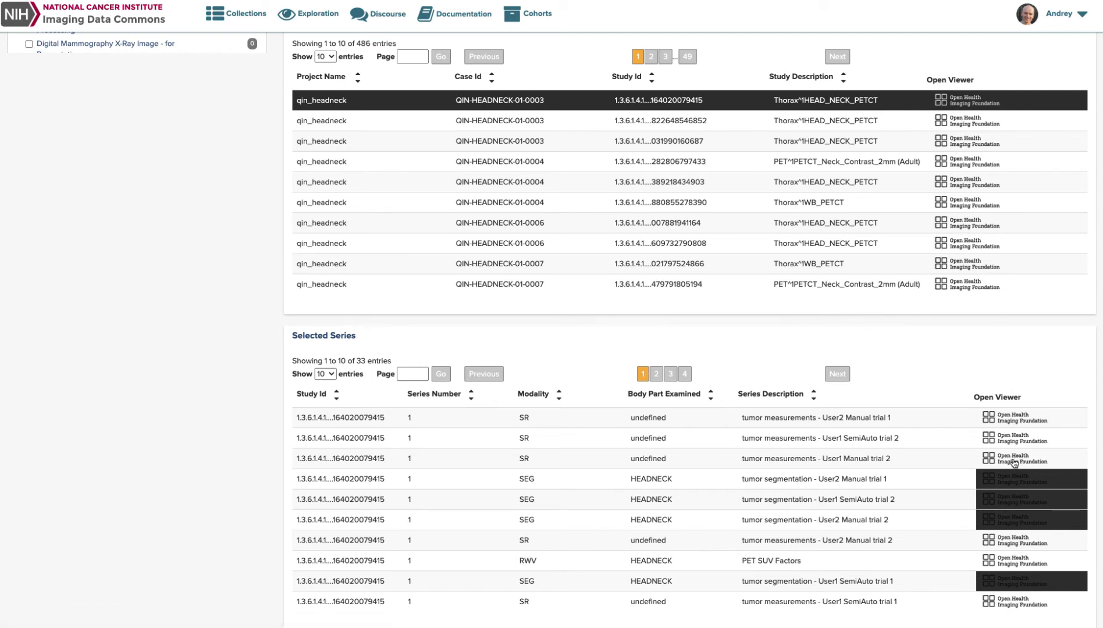
scroll(1016, 408, down, 1)
scroll(1017, 407, down, 3)
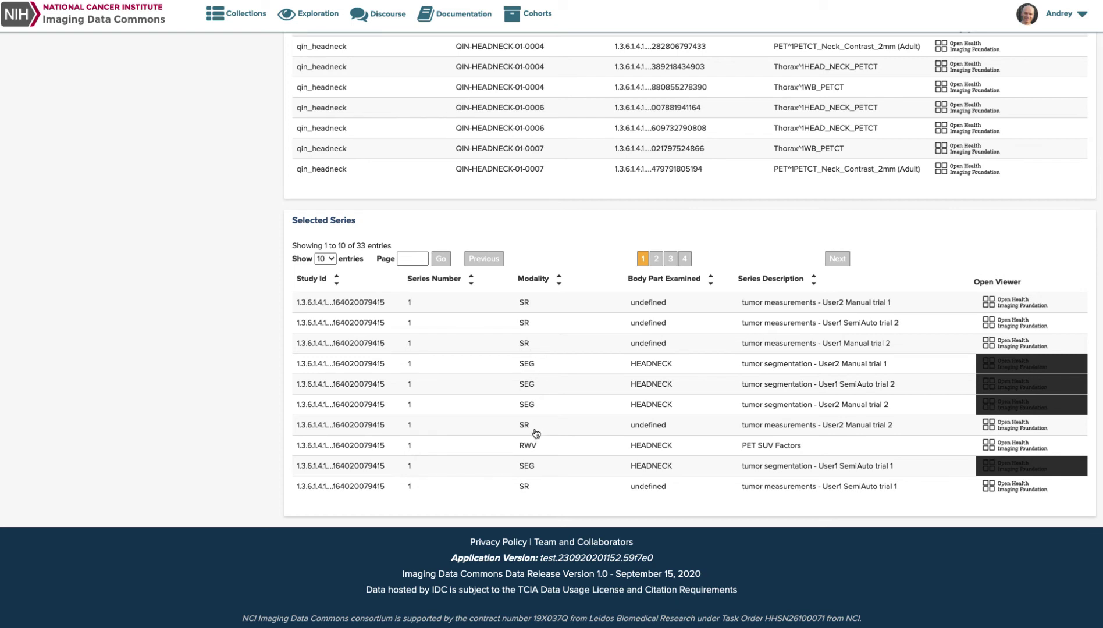
Open the selected qin_headneck study in the image viewer and look through its series thumbnails.
scroll(867, 364, up, 4)
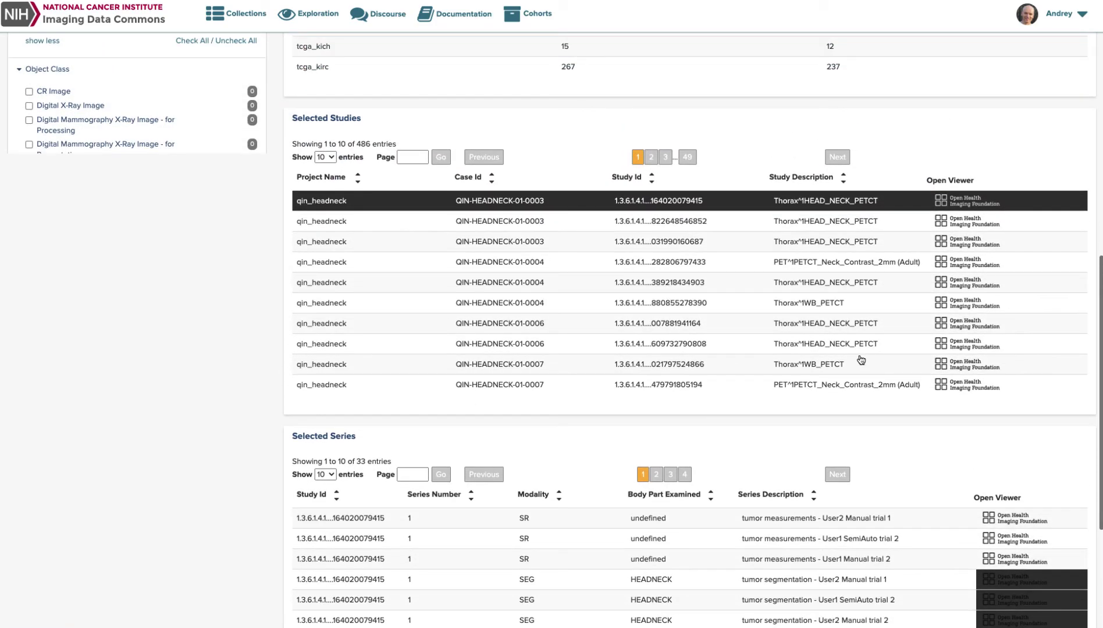
click(952, 205)
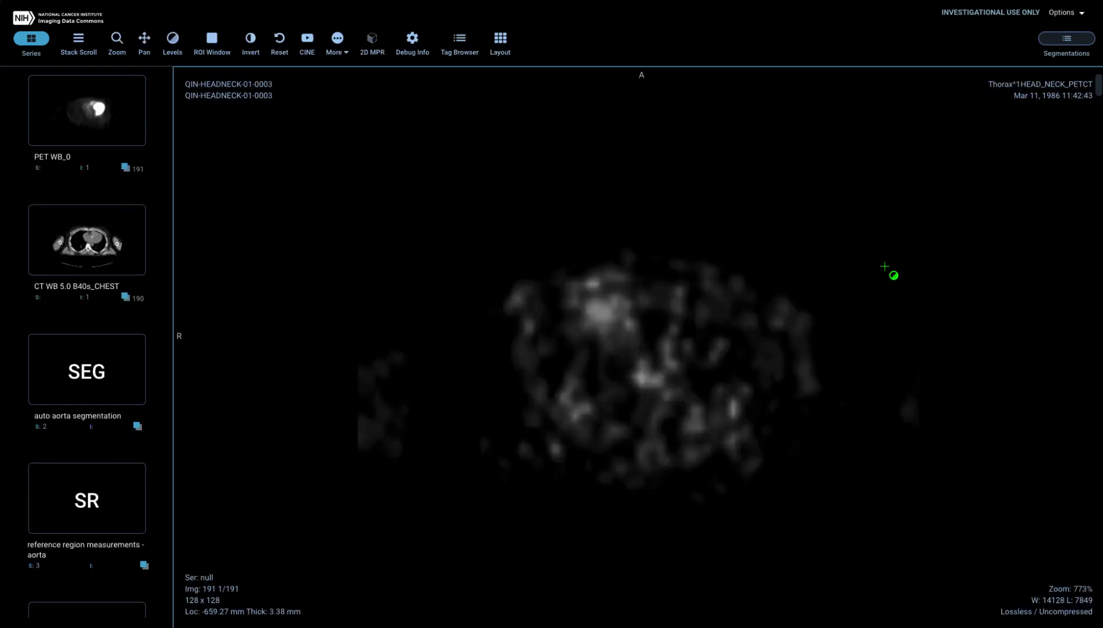
scroll(102, 297, down, 4)
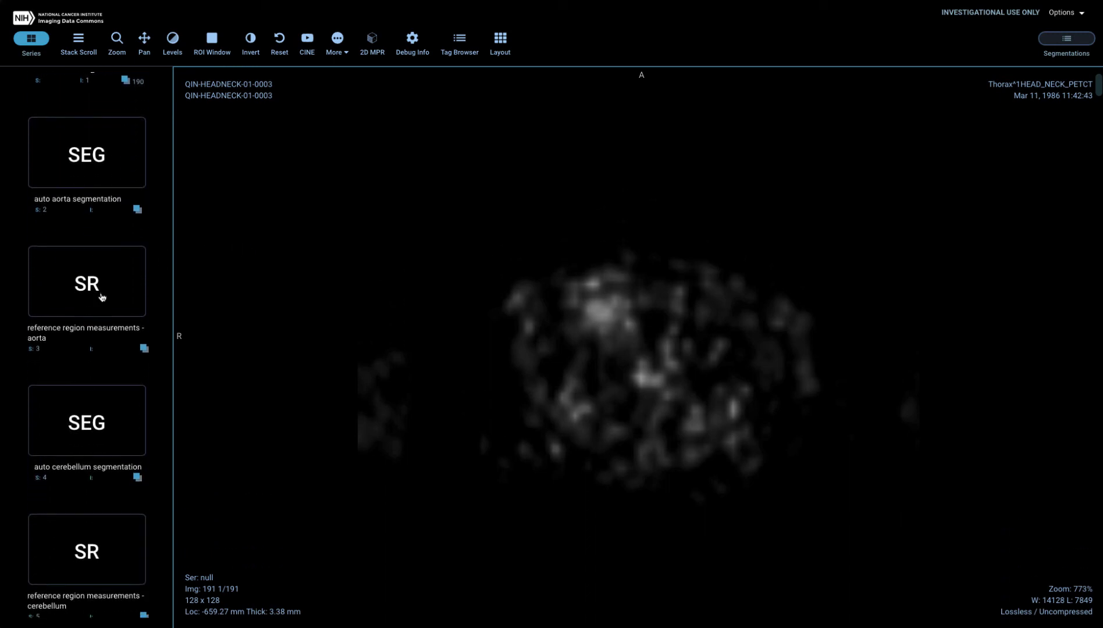
scroll(102, 296, down, 8)
scroll(102, 296, up, 15)
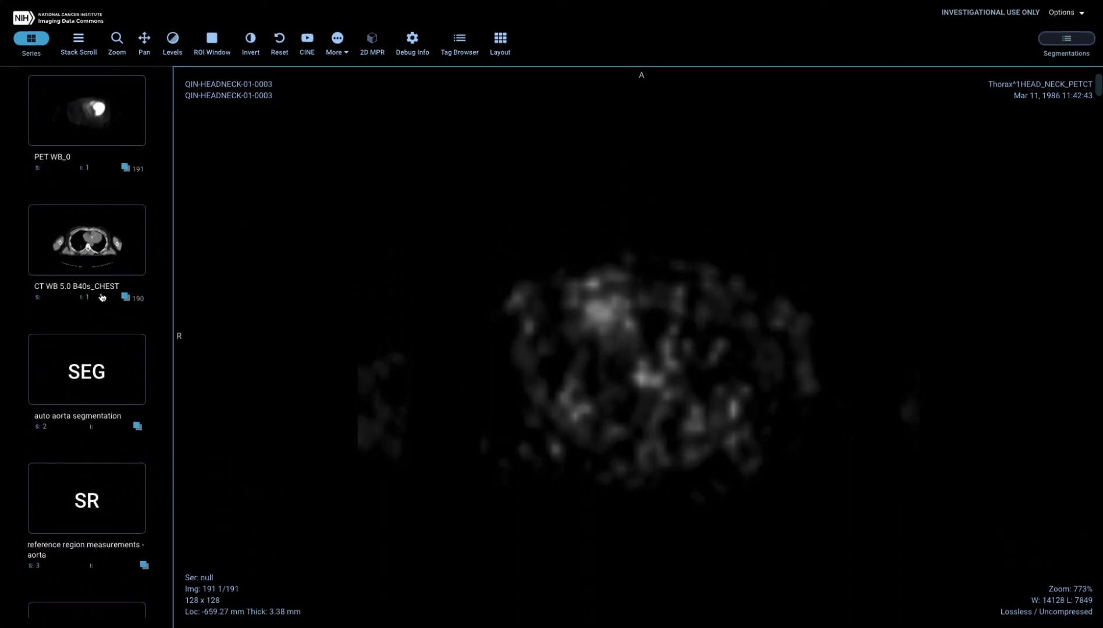
Display the CT WB 5.0 B40s_CHEST series and adjust it to a window of about W 623, L 63 and about 177% zoom.
drag(84, 253, 322, 253)
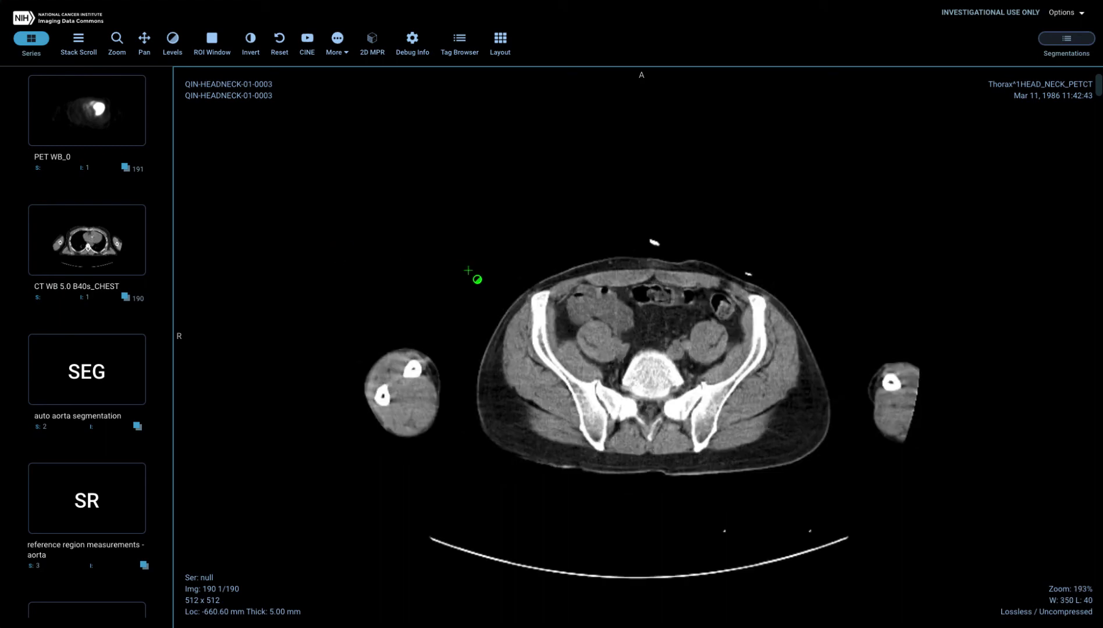
drag(279, 233, 554, 224)
drag(579, 293, 611, 290)
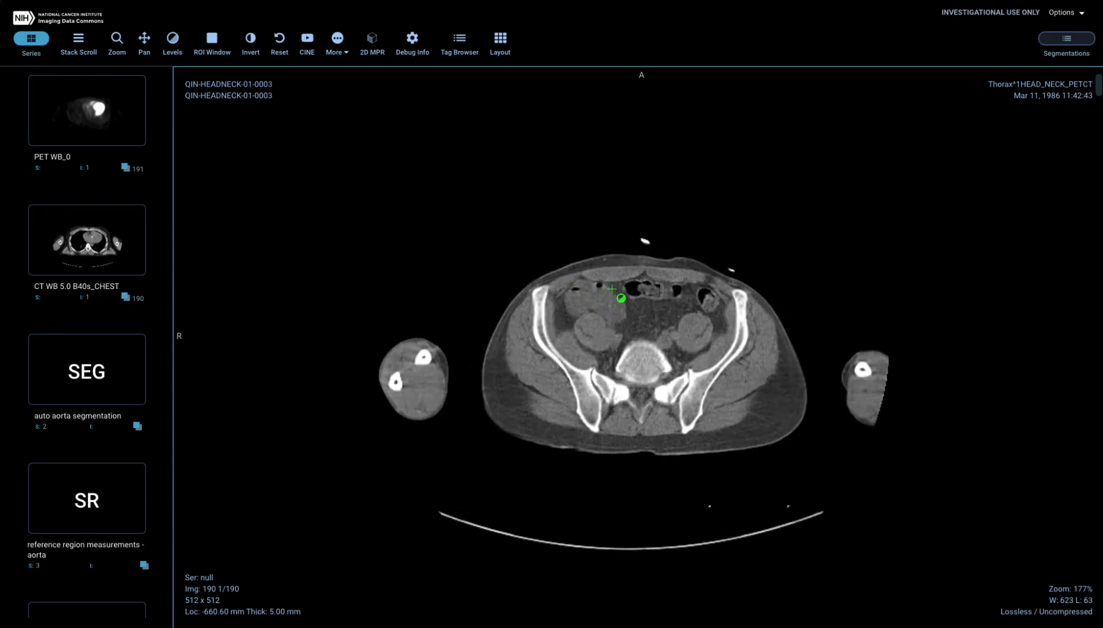
Browse the CT slices, then load the tumor segmentation - User1 Manual trial 1 into the viewport.
scroll(612, 289, up, 20)
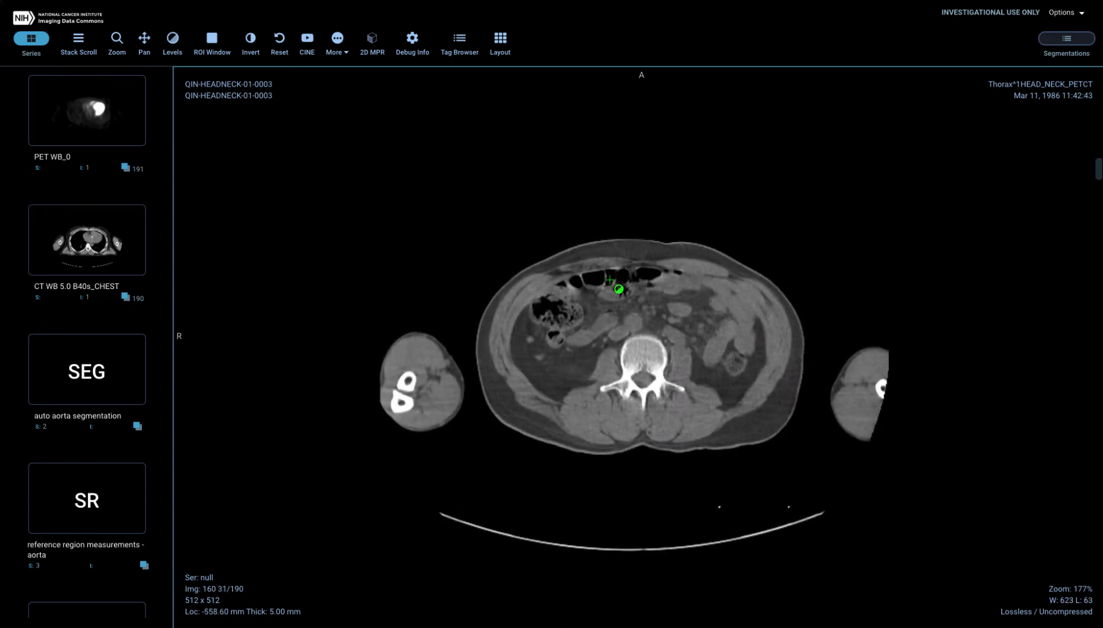
scroll(618, 289, down, 20)
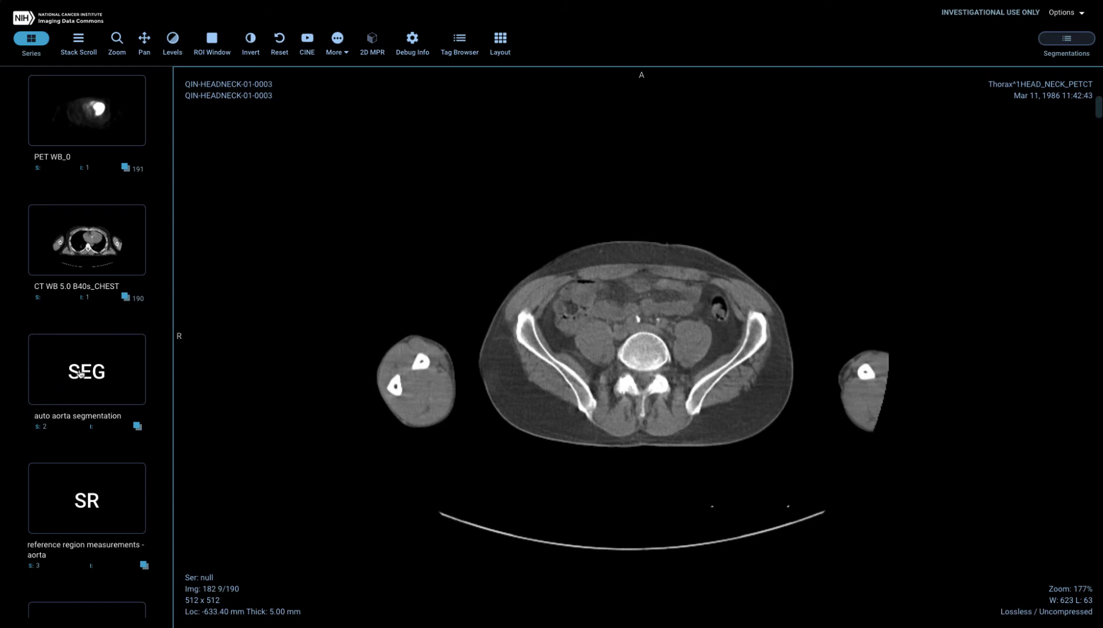
scroll(81, 373, down, 8)
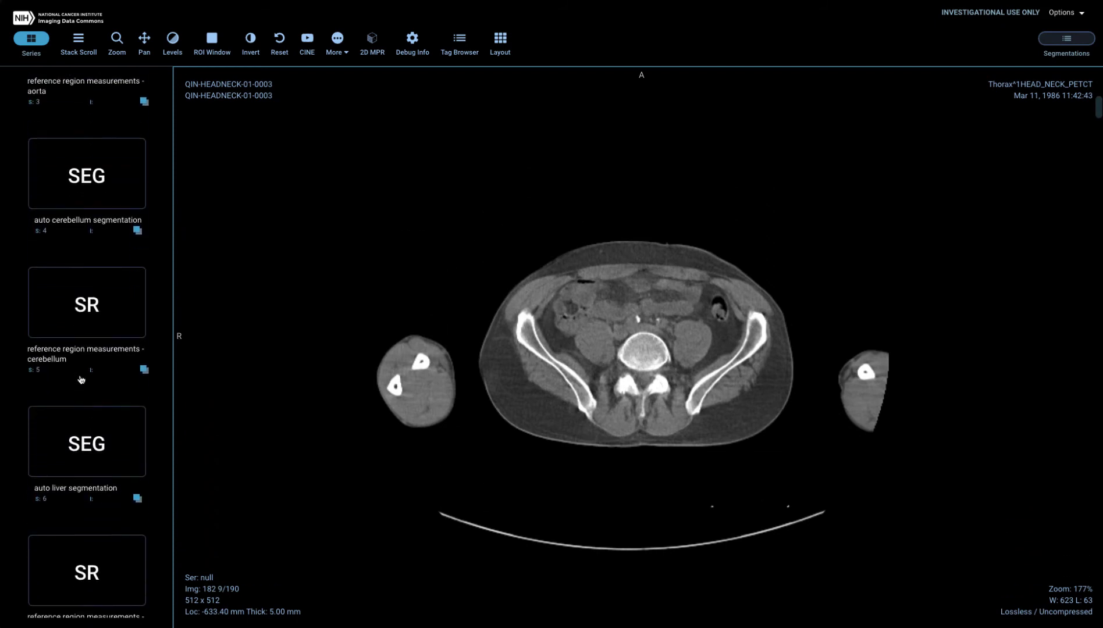
scroll(81, 379, down, 9)
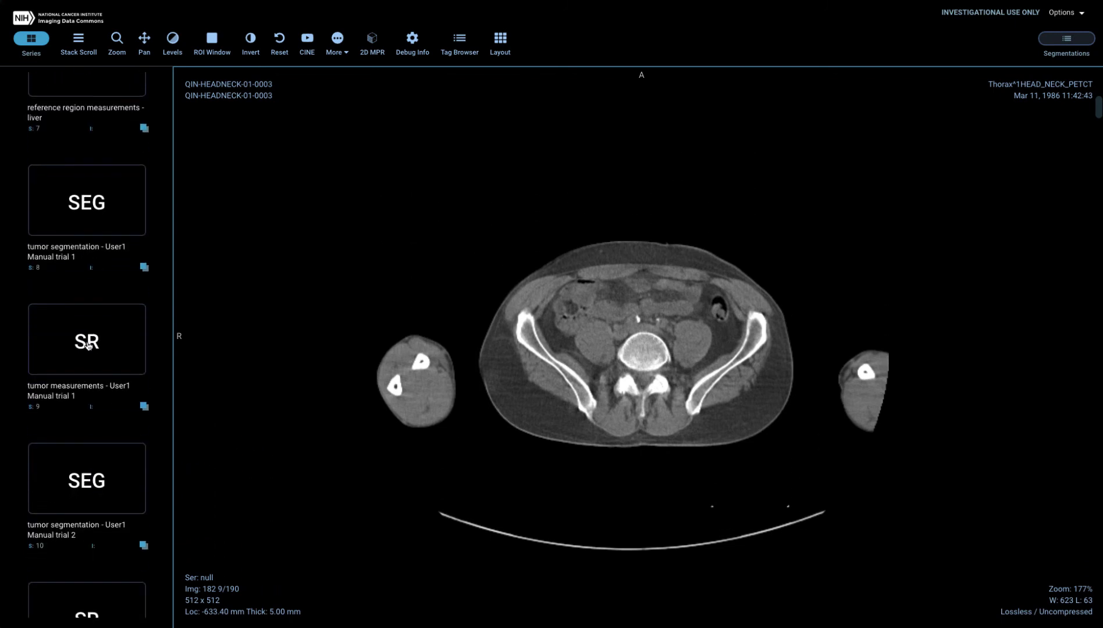
drag(90, 199, 470, 261)
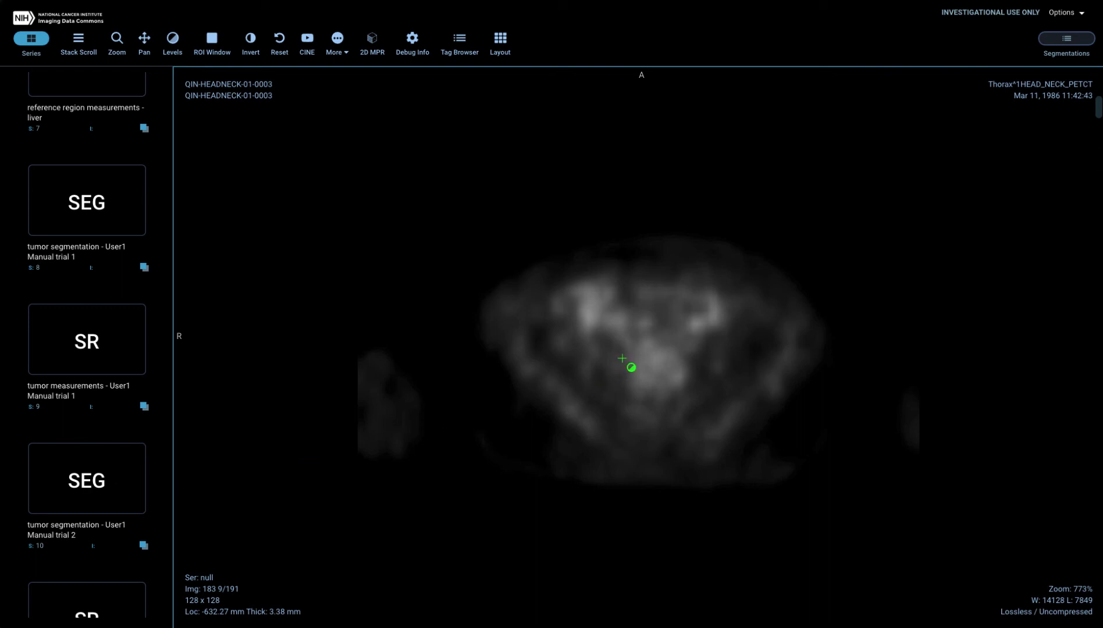
Show the segmentations list, jump to the Neoplasm, Primary segment and adjust the window to about W 17782, L 7151.
scroll(631, 367, down, 10)
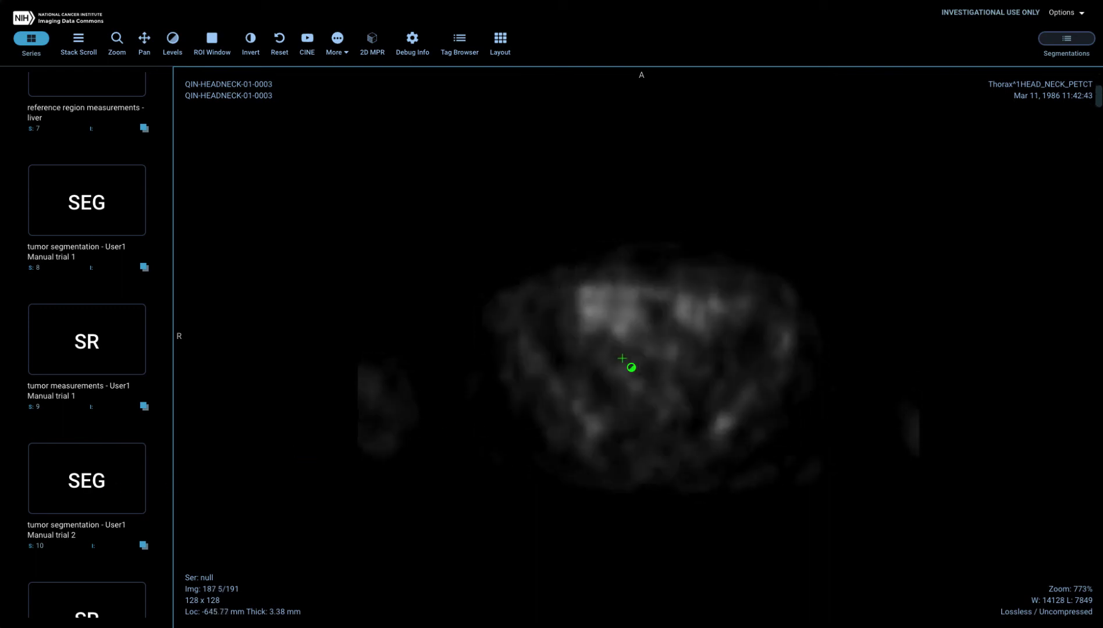
click(1067, 39)
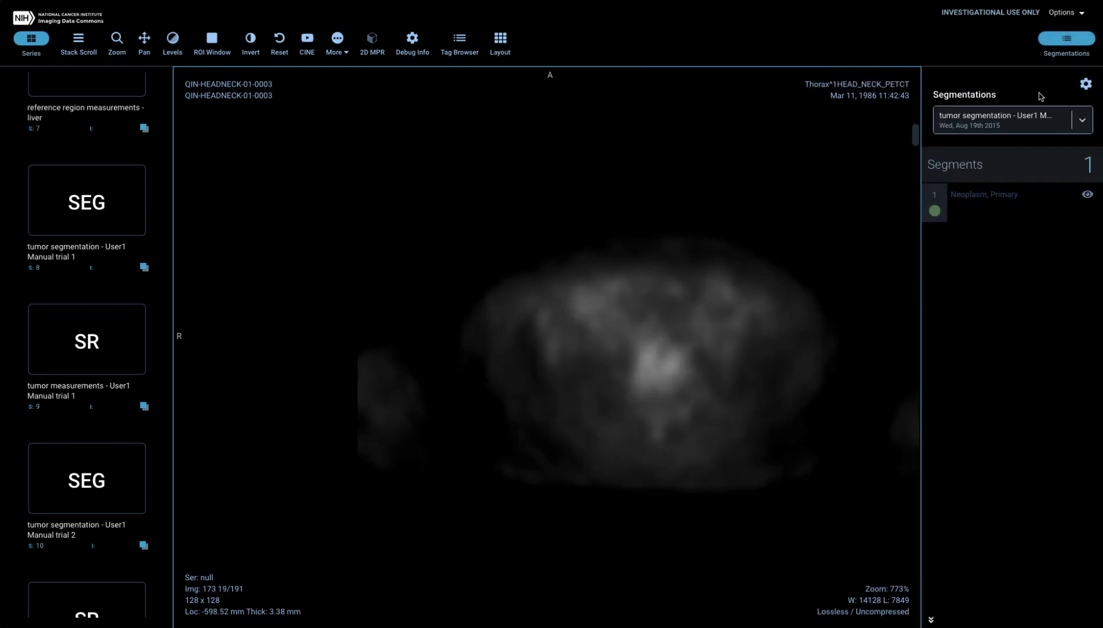
click(934, 211)
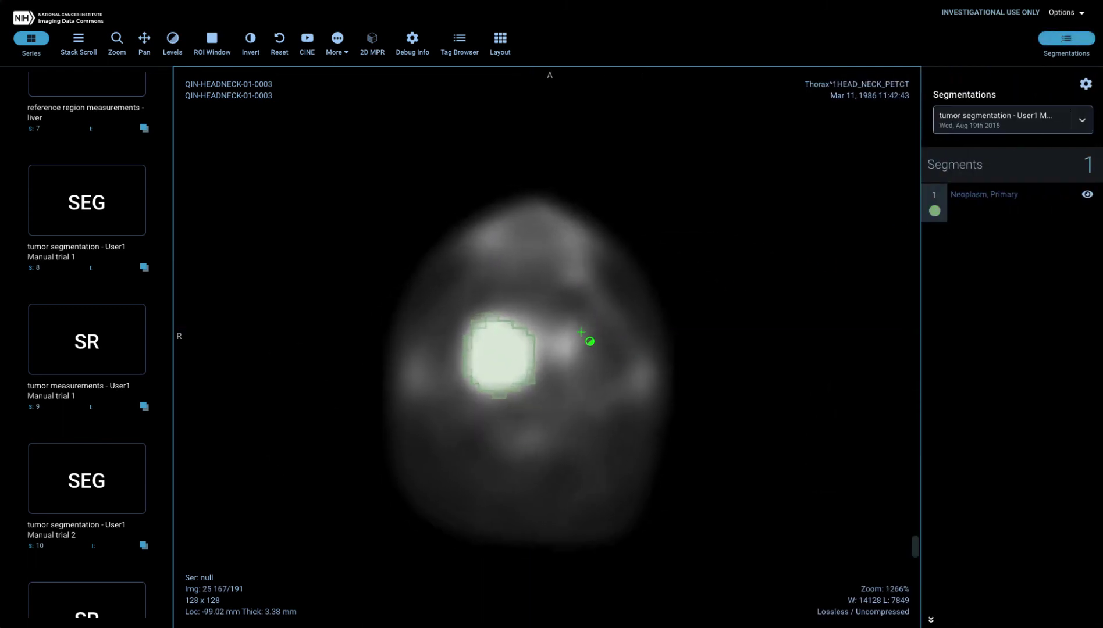
drag(593, 347, 663, 314)
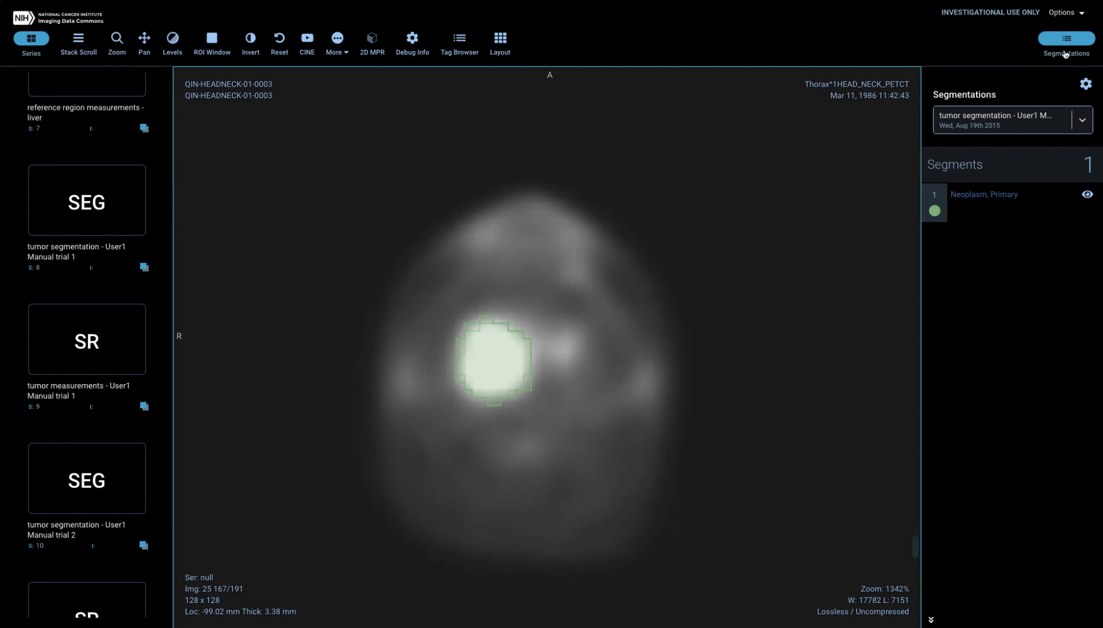
Switch the active segmentation to auto liver segmentation and jump to its Reference Region segment.
click(1005, 122)
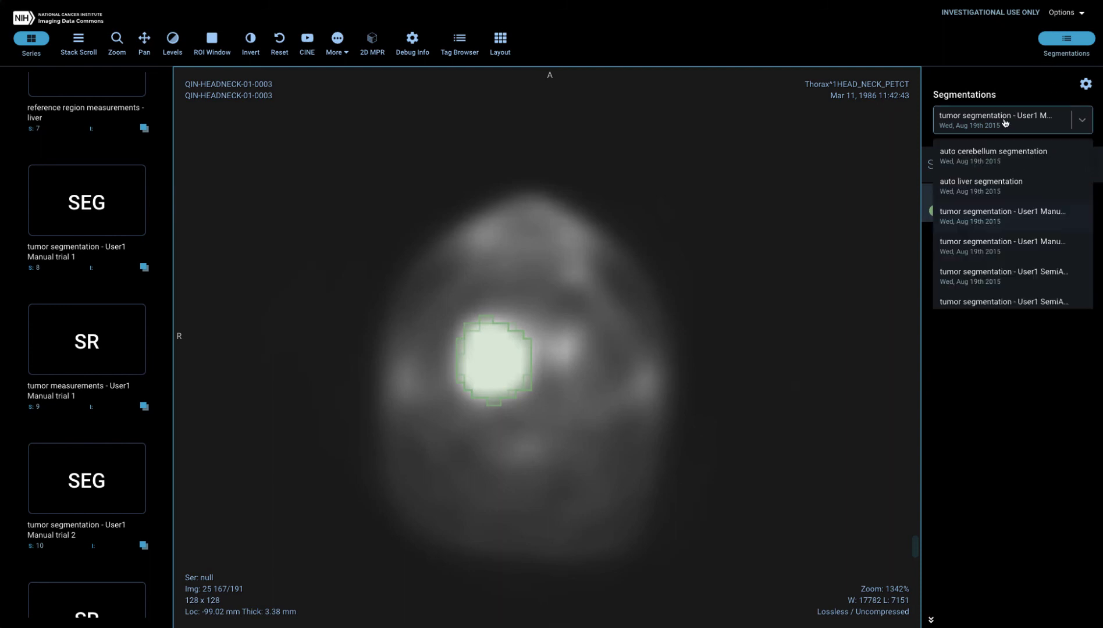
scroll(997, 224, down, 3)
scroll(998, 227, up, 3)
click(997, 226)
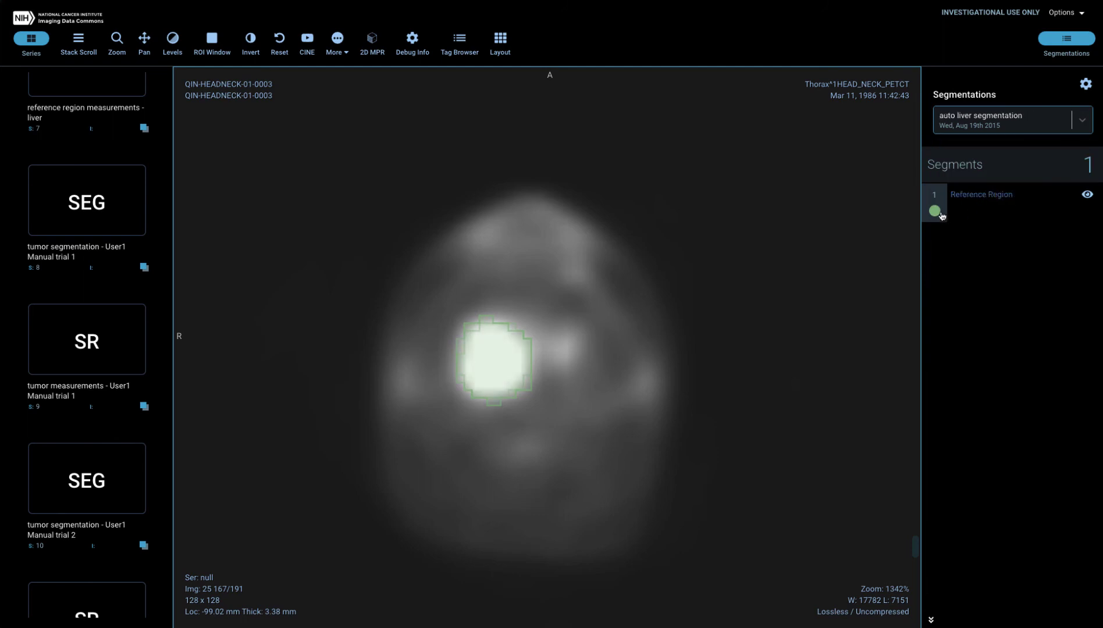
click(942, 213)
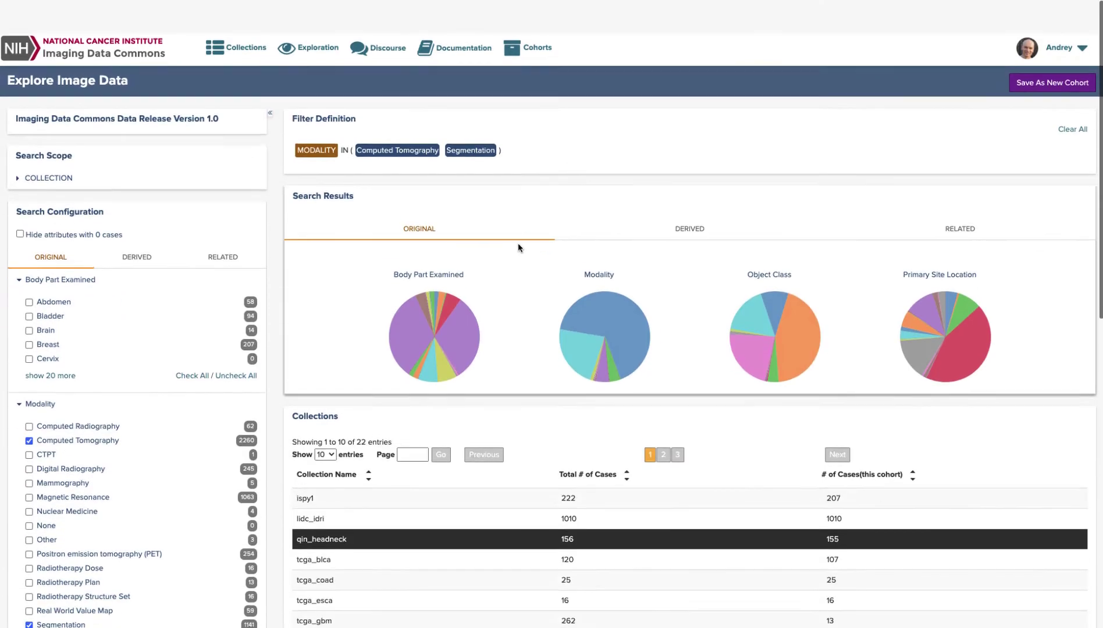
Clear all modality filters from the filter definition on the Explore Image Data page.
scroll(340, 247, down, 1)
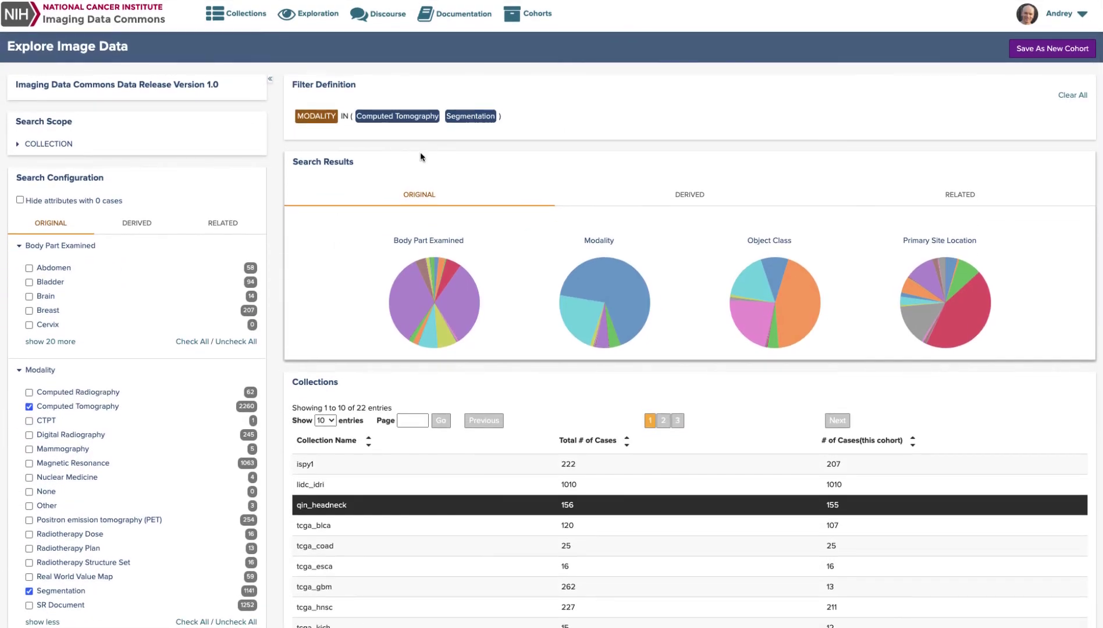
click(1071, 98)
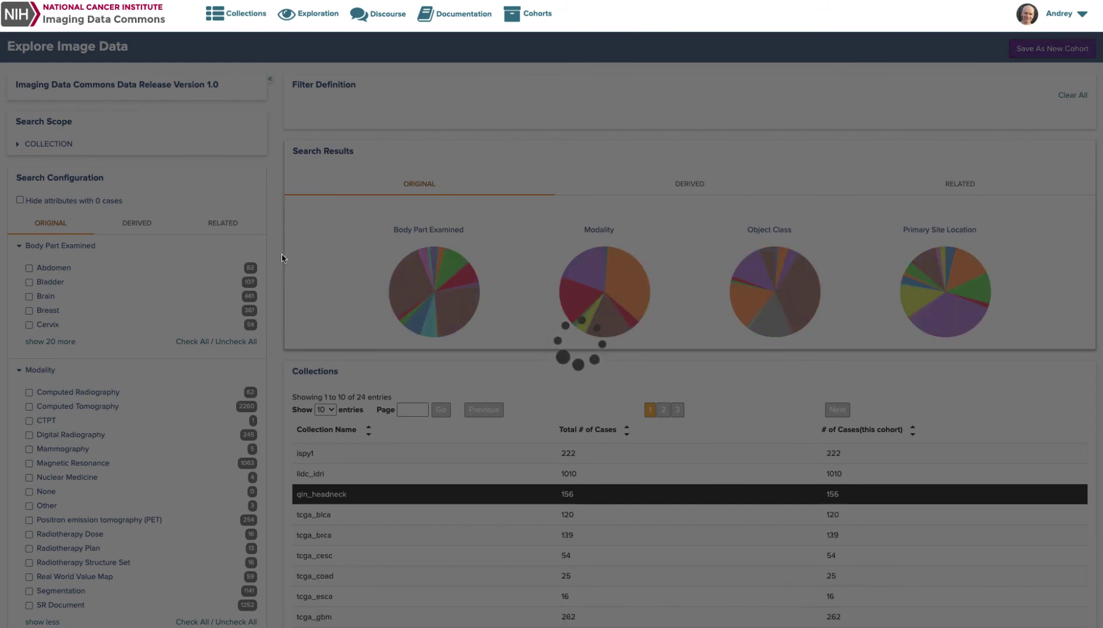
scroll(281, 255, down, 3)
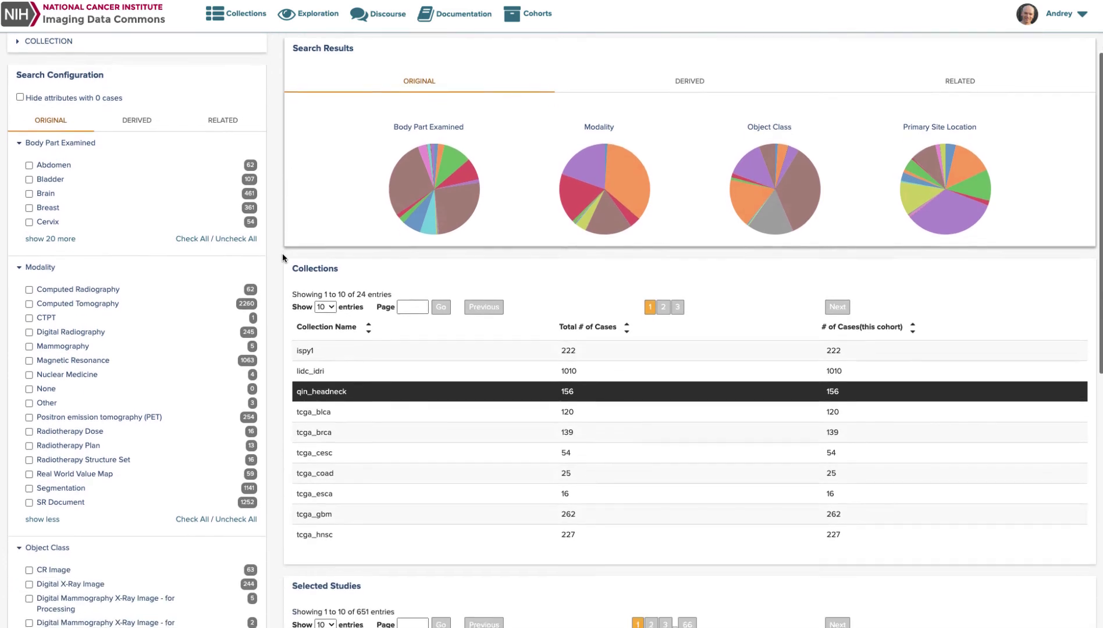
scroll(281, 253, up, 3)
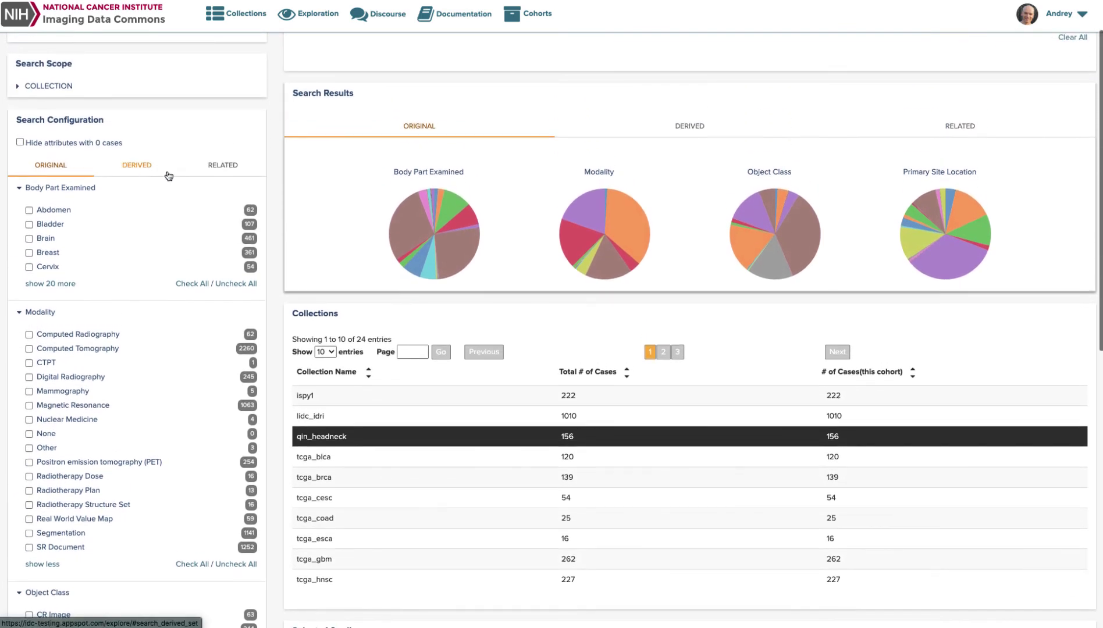
Filter the image data by the derived segmentation type Nodule.
click(141, 225)
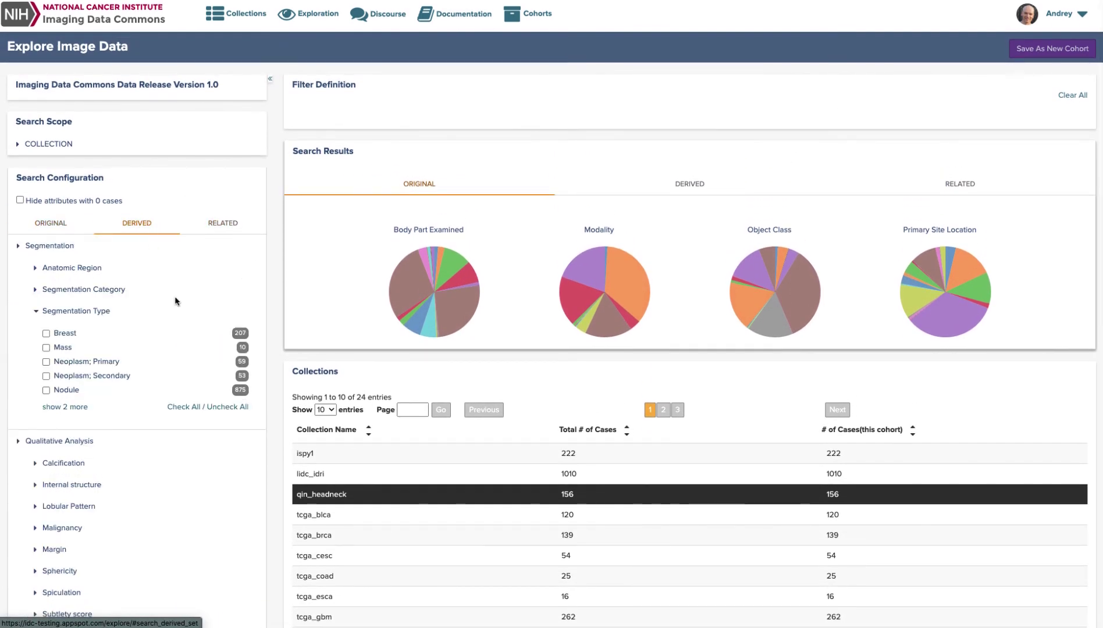
click(64, 407)
scroll(159, 368, down, 1)
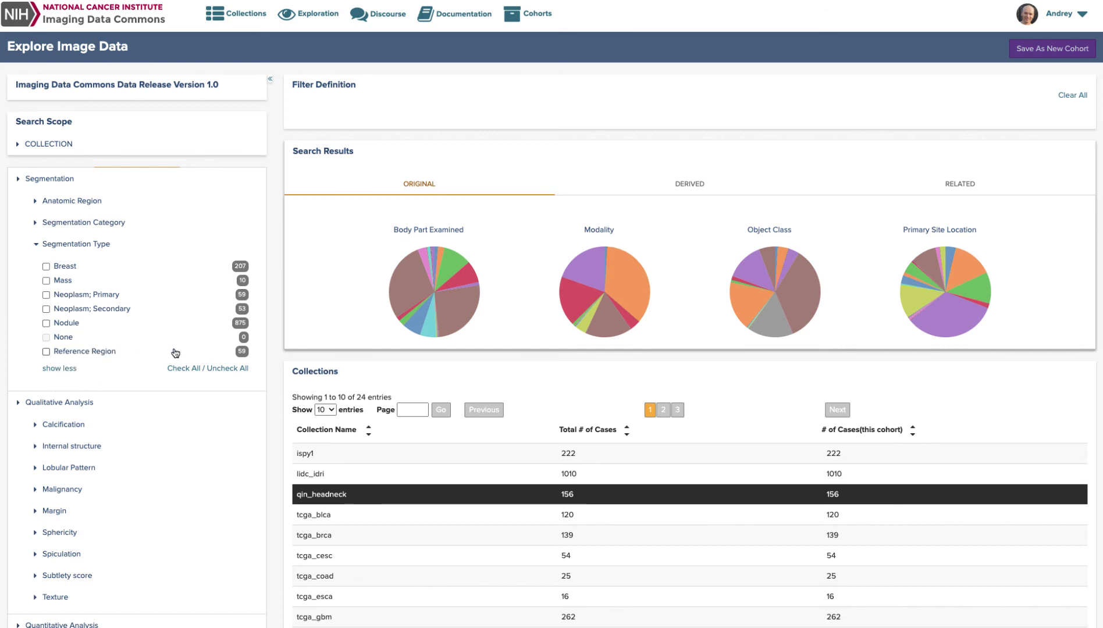
click(46, 324)
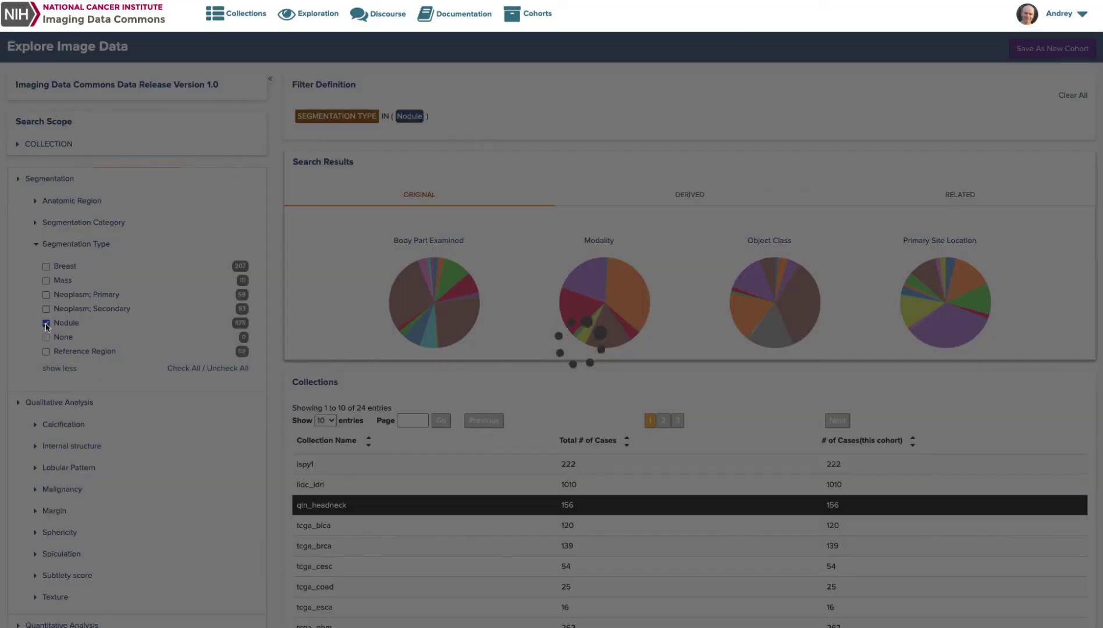
scroll(229, 341, down, 5)
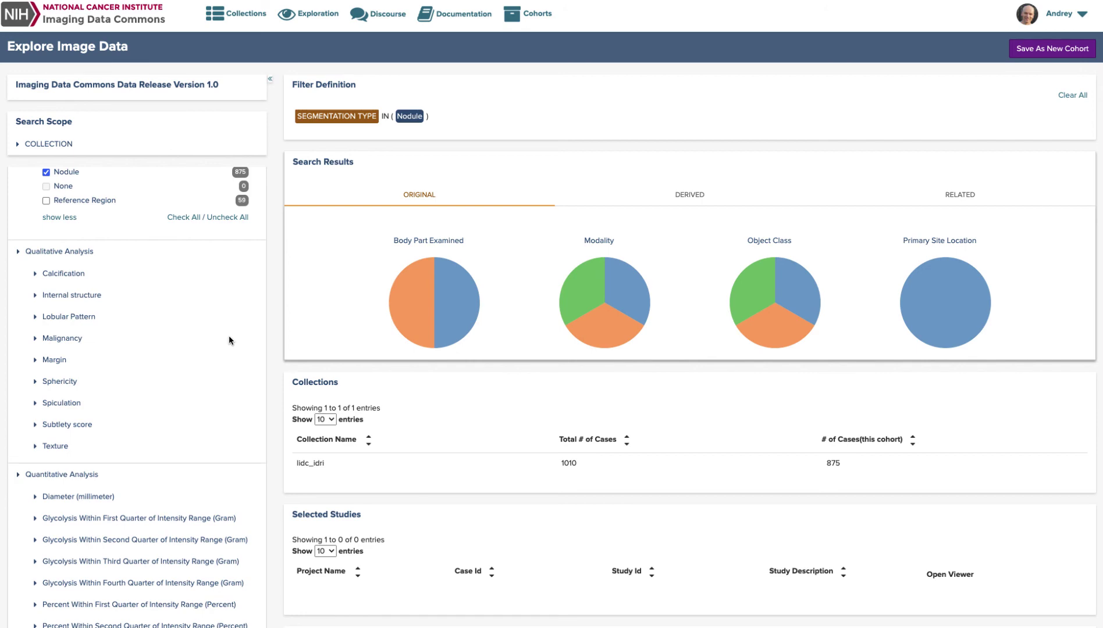
scroll(229, 337, down, 6)
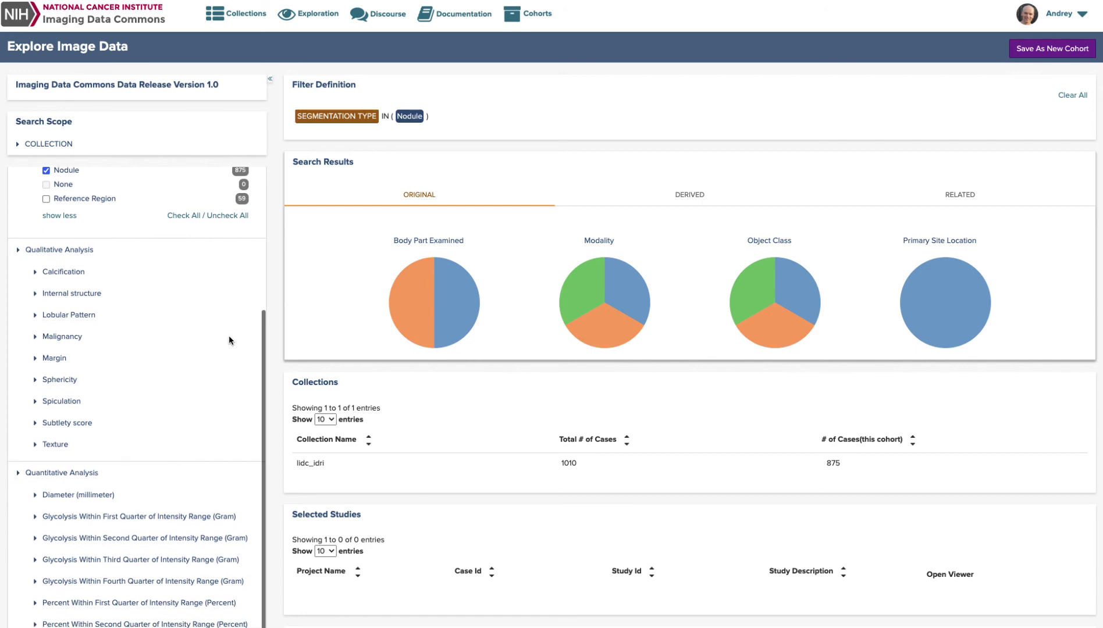
scroll(229, 336, down, 3)
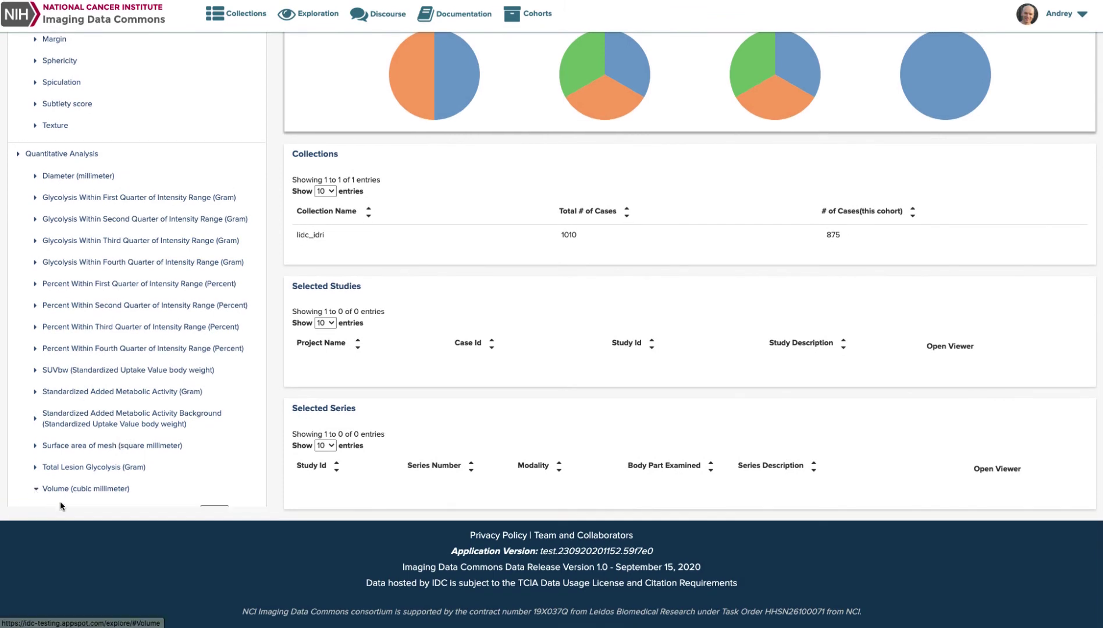
scroll(155, 455, down, 1)
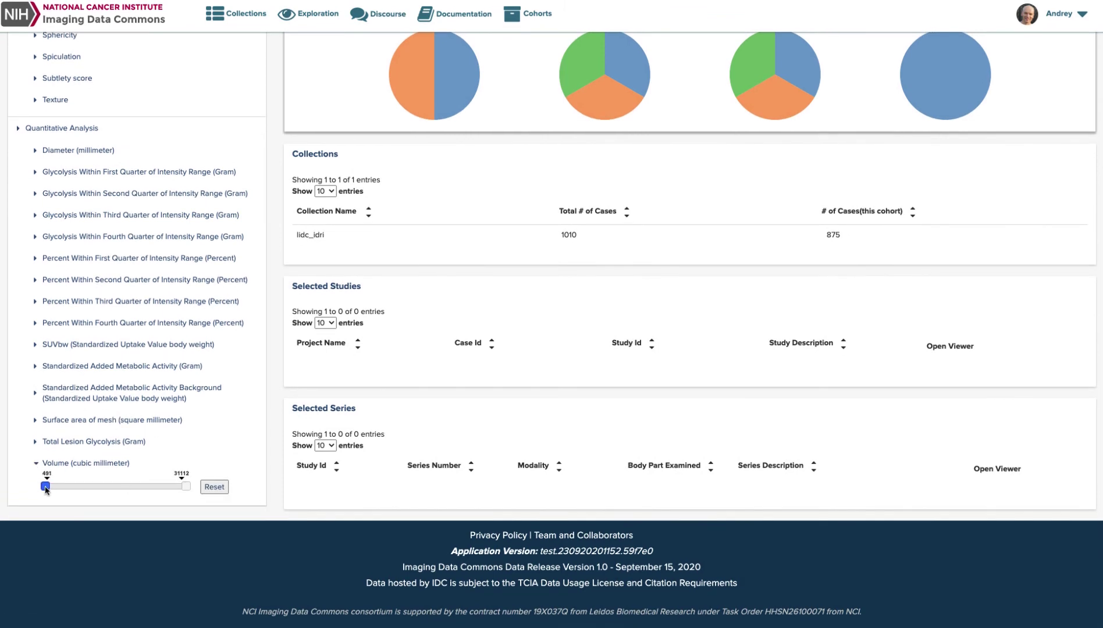
drag(45, 486, 138, 487)
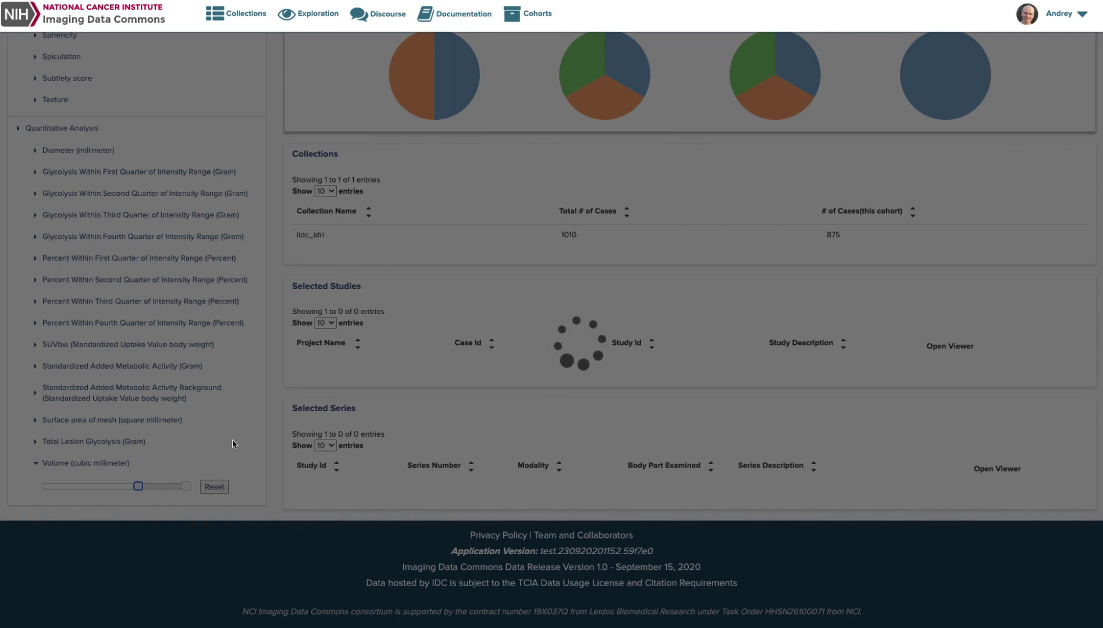
Check the lidc_idri case count for the filtered cohort and the combined volume and segmentation type filter definition.
scroll(232, 444, up, 4)
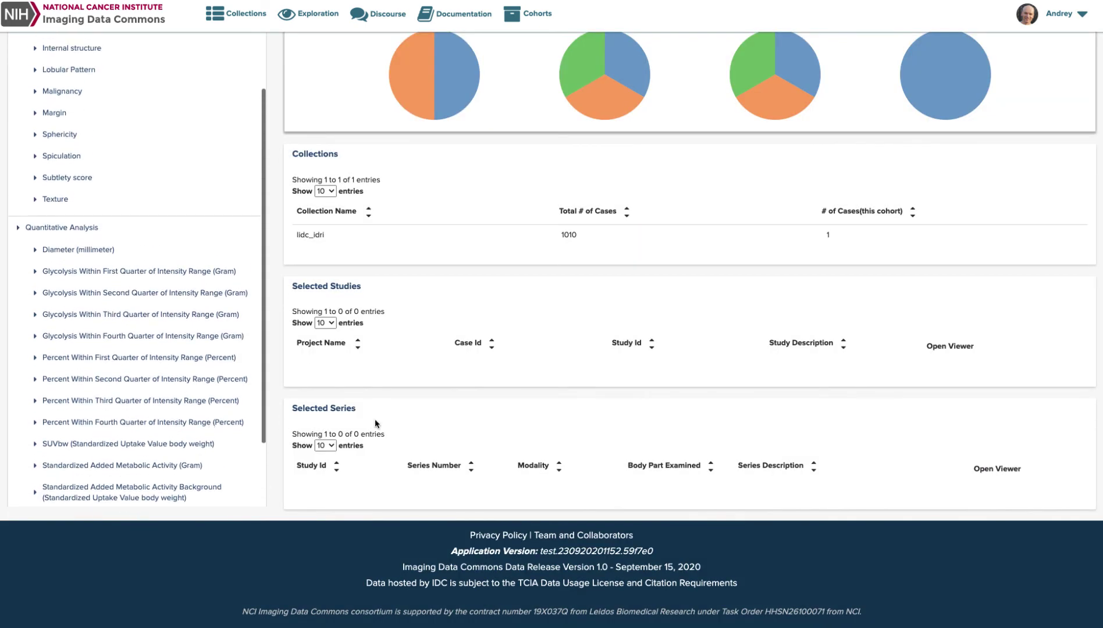
scroll(154, 421, down, 4)
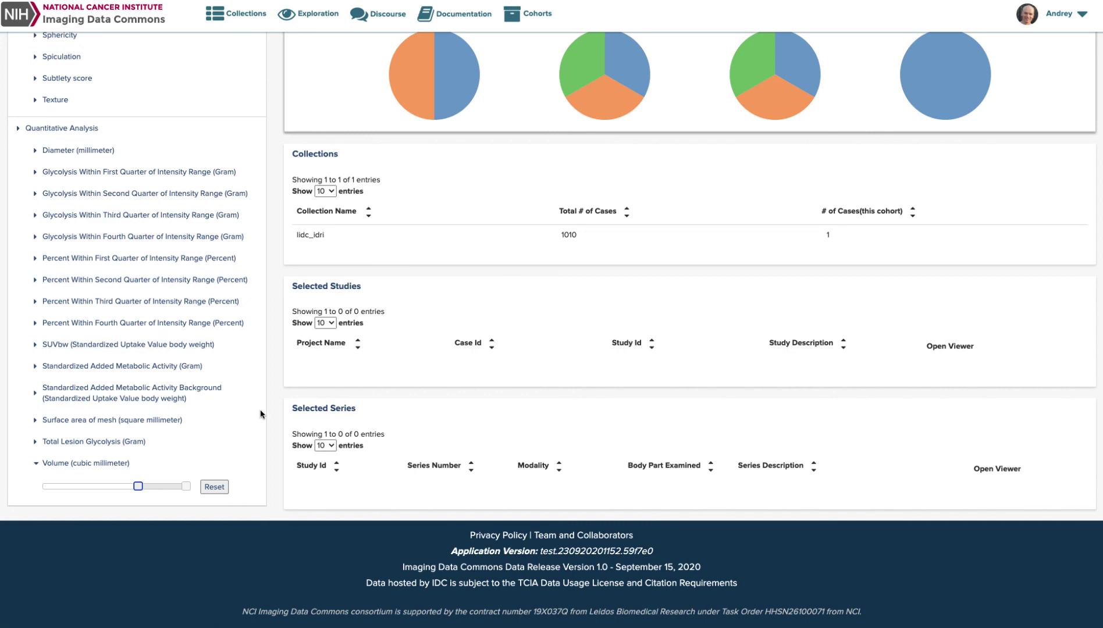
scroll(445, 388, up, 2)
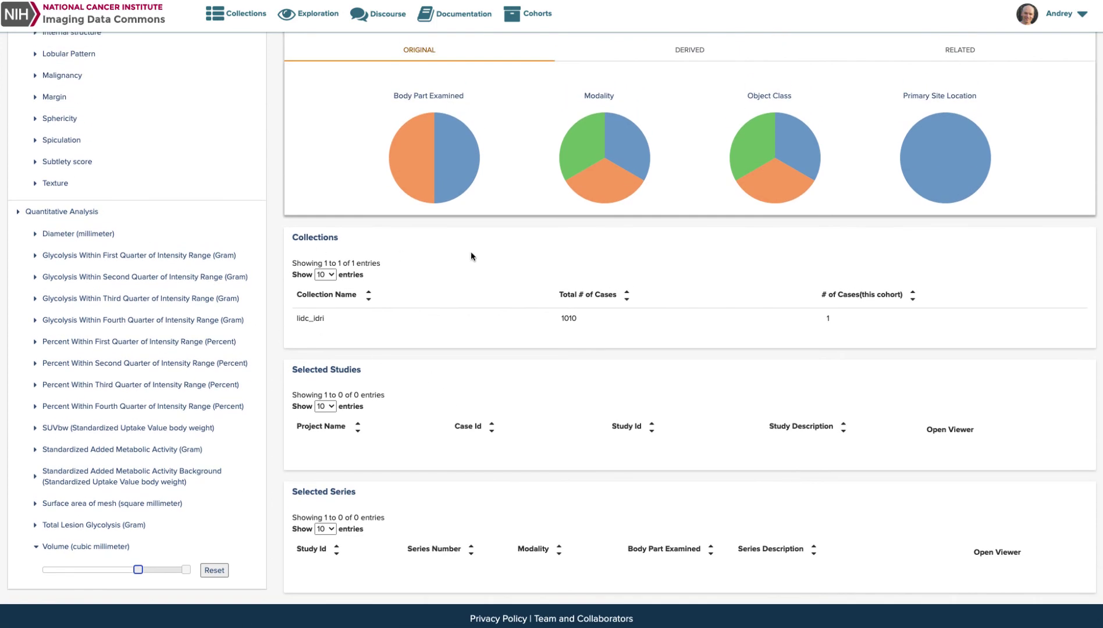
scroll(494, 254, up, 3)
scroll(516, 261, down, 1)
drag(650, 120, 717, 123)
scroll(677, 234, down, 1)
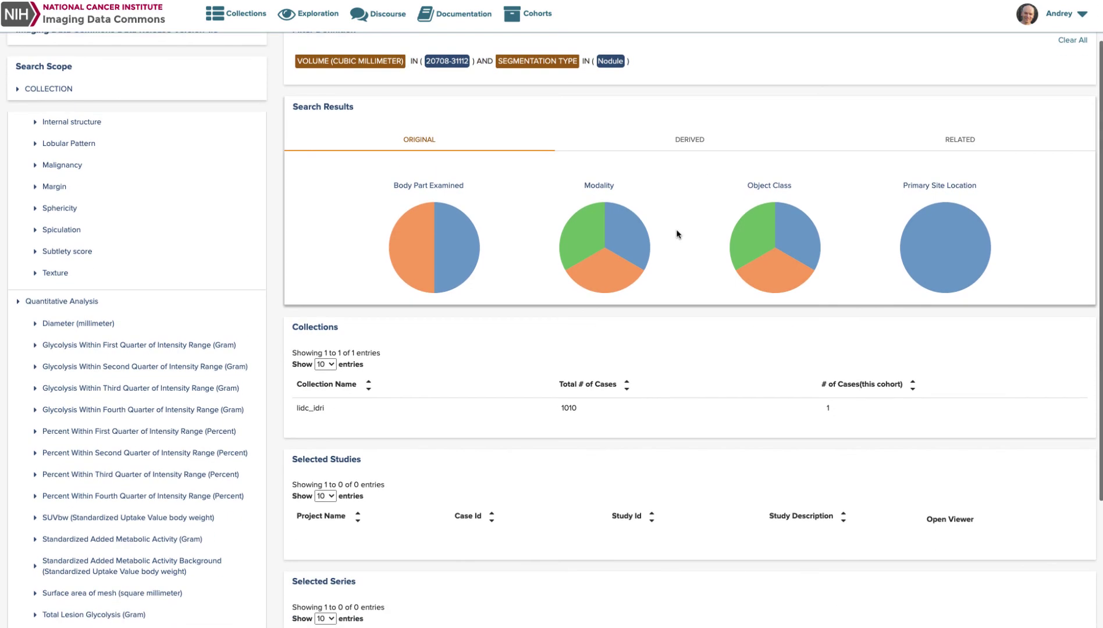
Select the lidc_idri collection and its matching study to list the study's imaging series.
scroll(677, 234, down, 2)
scroll(677, 234, down, 1)
click(524, 263)
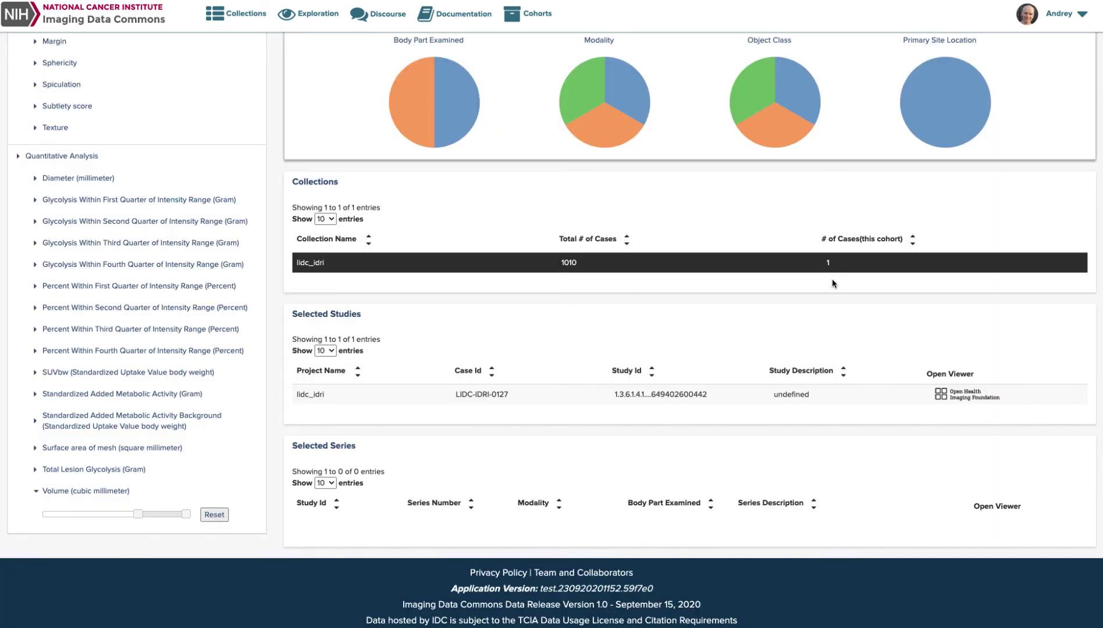
click(590, 397)
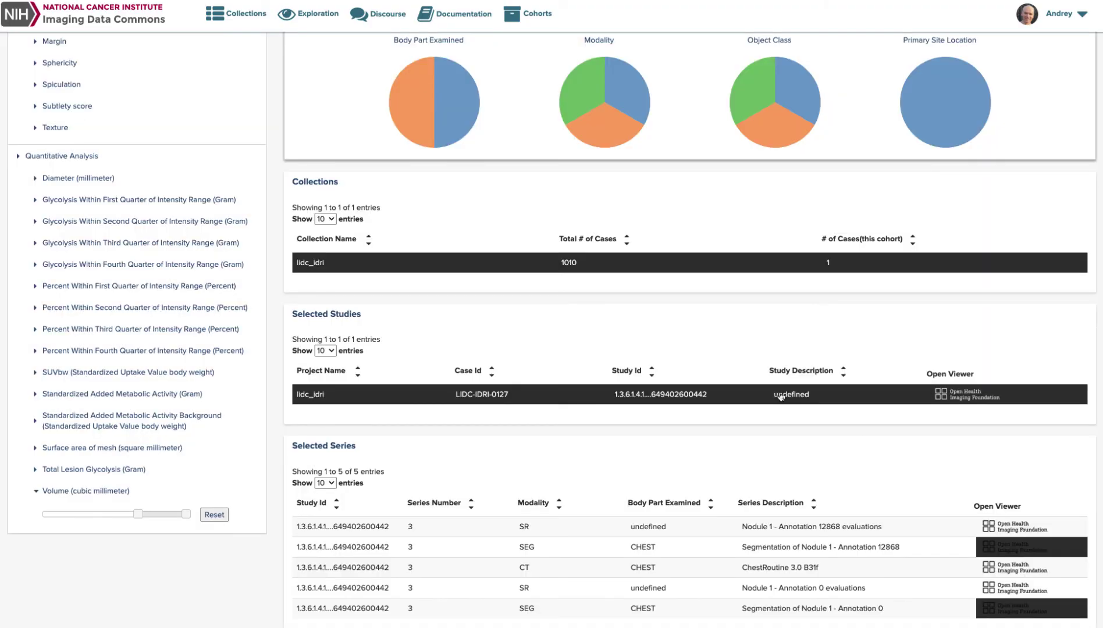
scroll(780, 397, down, 3)
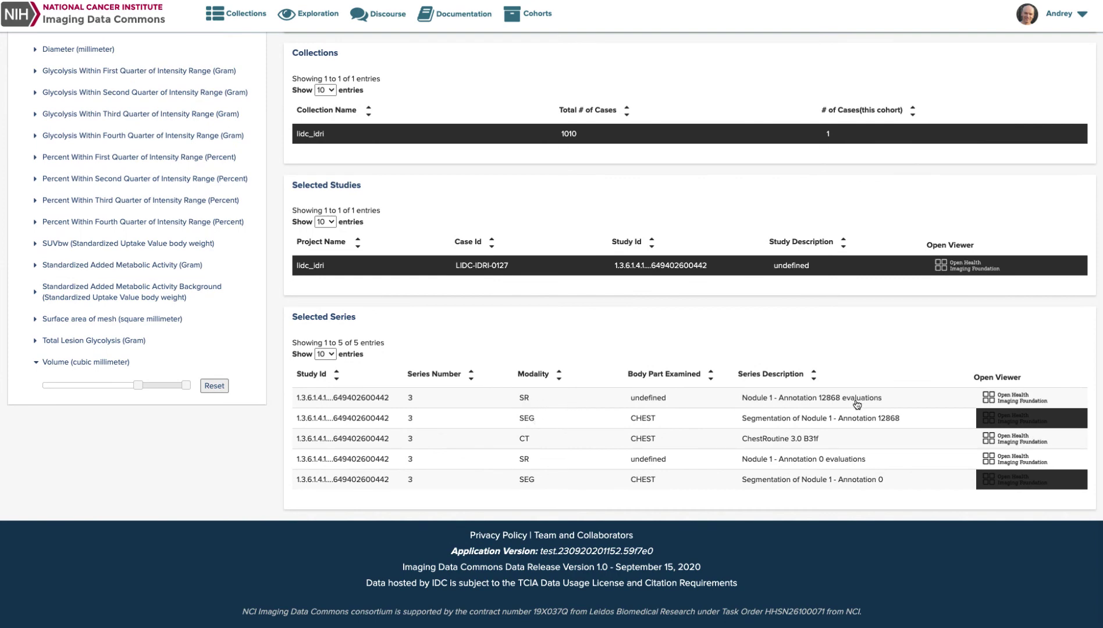
scroll(751, 413, up, 1)
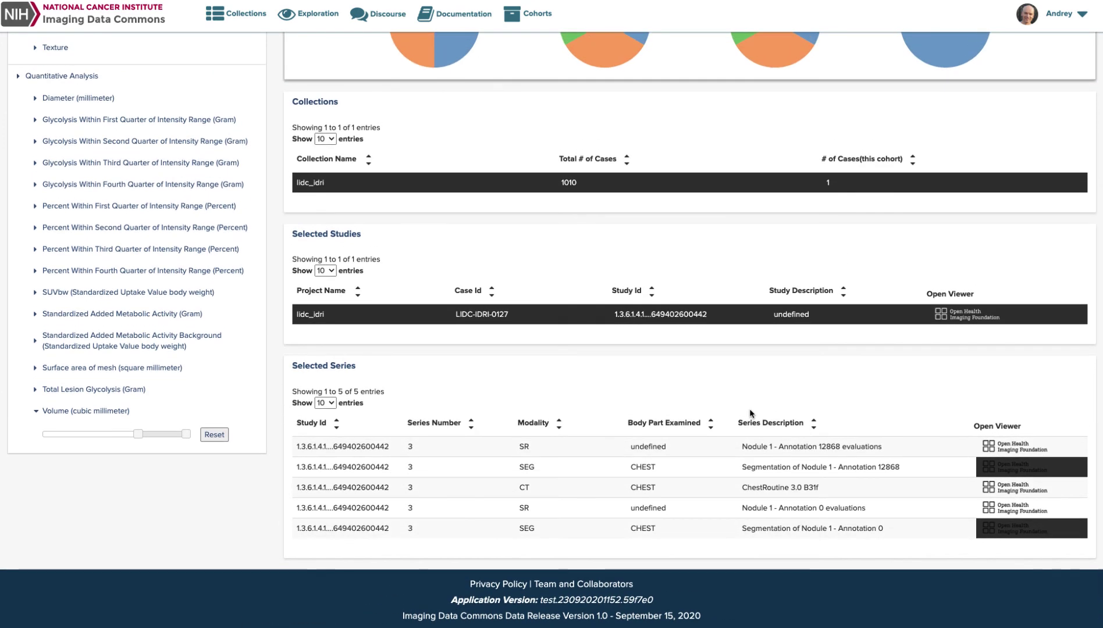
Open the selected lidc_idri study in the image viewer and load Segmentation of Nodule 1 - Annotation 12868 with its segments listed.
click(943, 317)
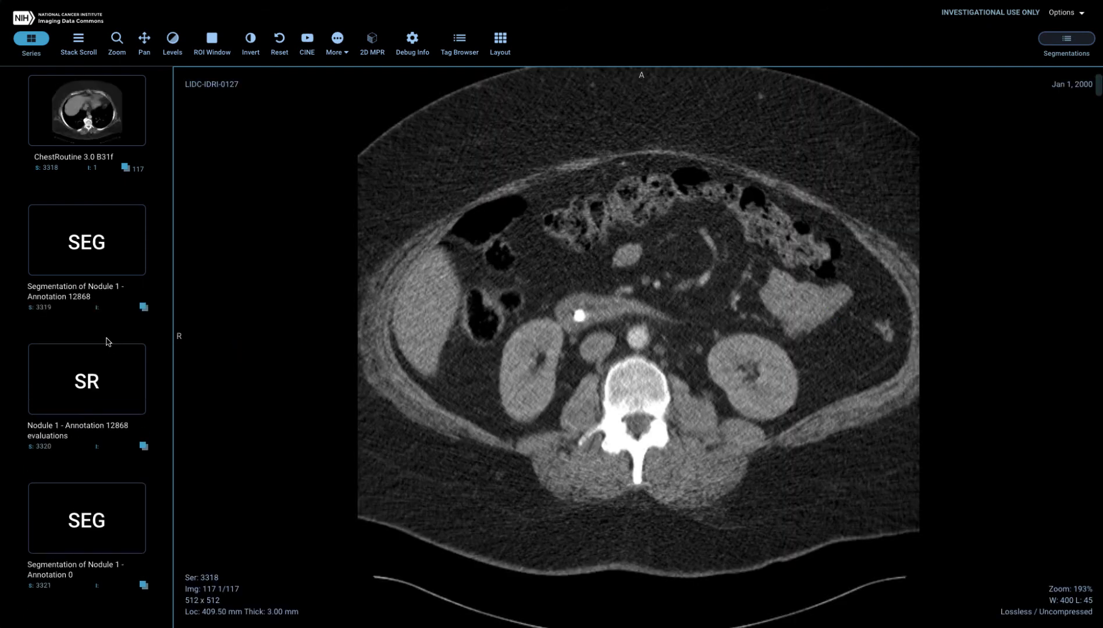
drag(82, 258, 430, 310)
click(1068, 39)
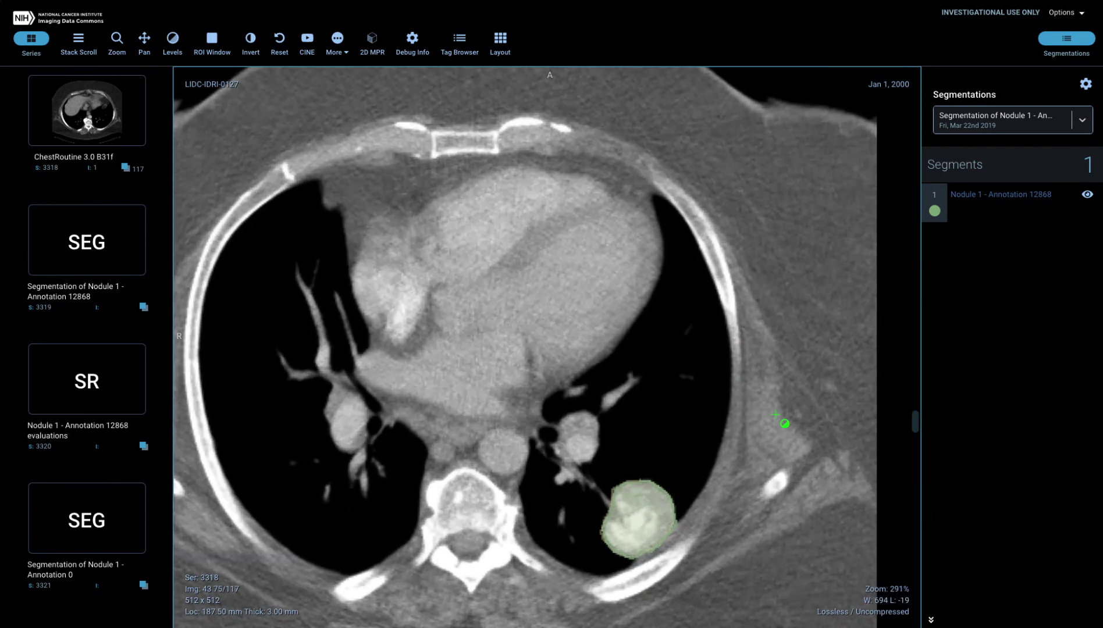
Adjust the CT window to about W 1209, L -338 and browse the slices through the segmented nodule.
drag(784, 424, 762, 403)
drag(672, 393, 629, 398)
scroll(631, 397, down, 3)
scroll(639, 407, down, 3)
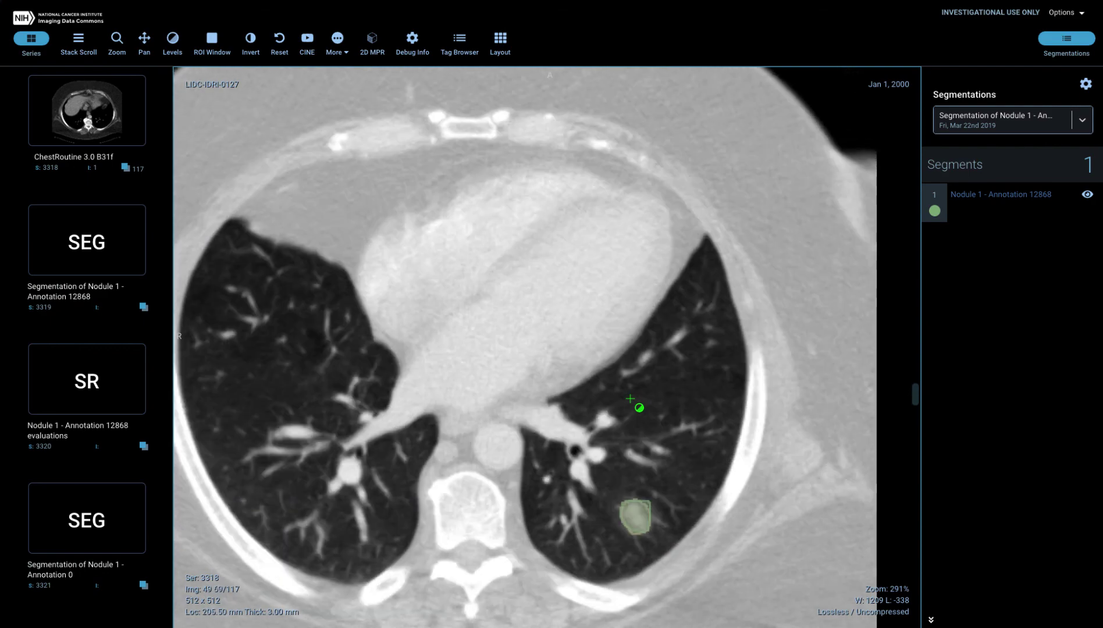
scroll(639, 408, up, 10)
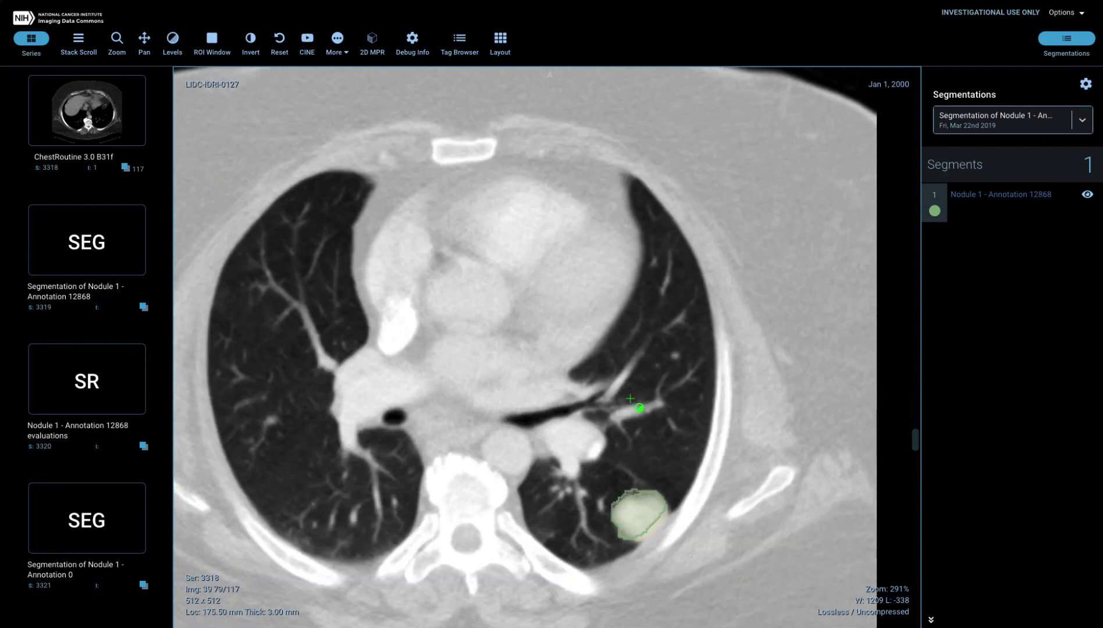